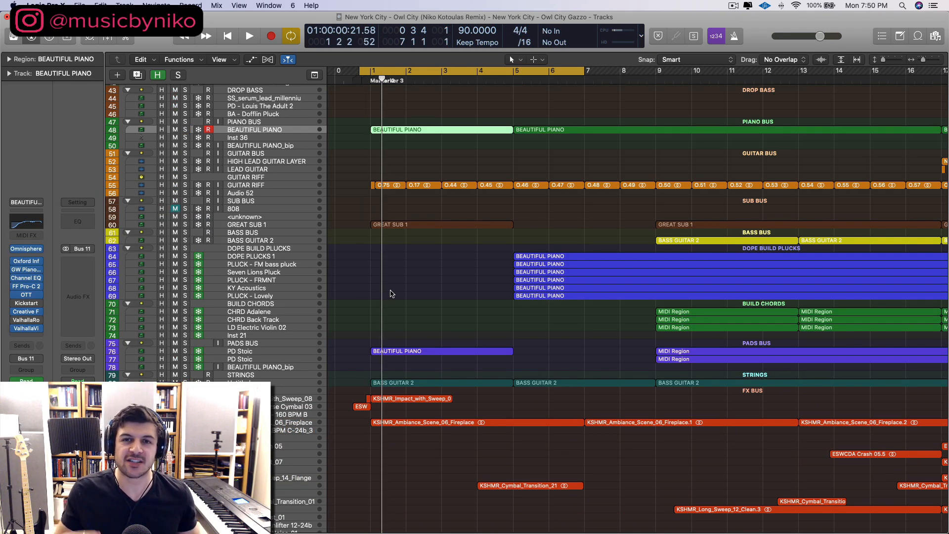
- Open the first BEAUTIFUL PIANO region's notes for editing and solo its track
double_click(408, 130)
key(s)
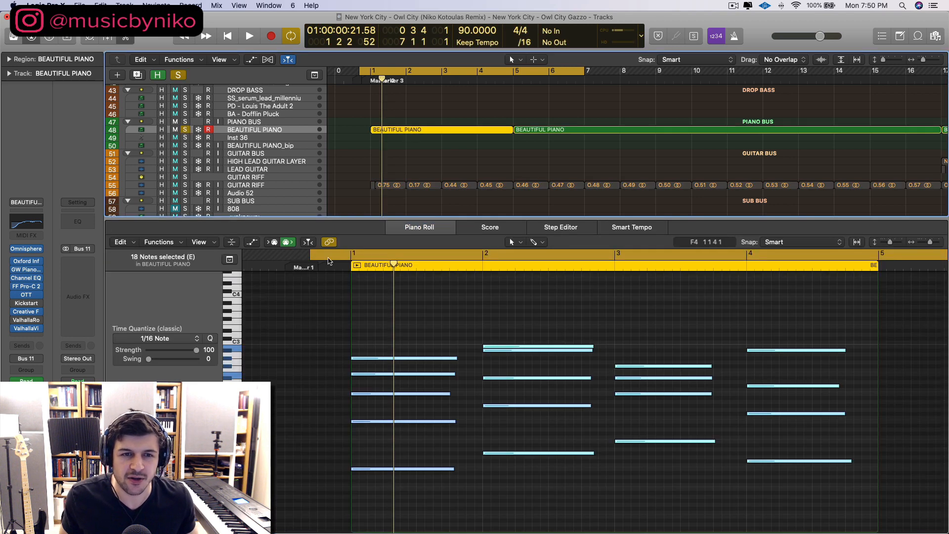
click(416, 329)
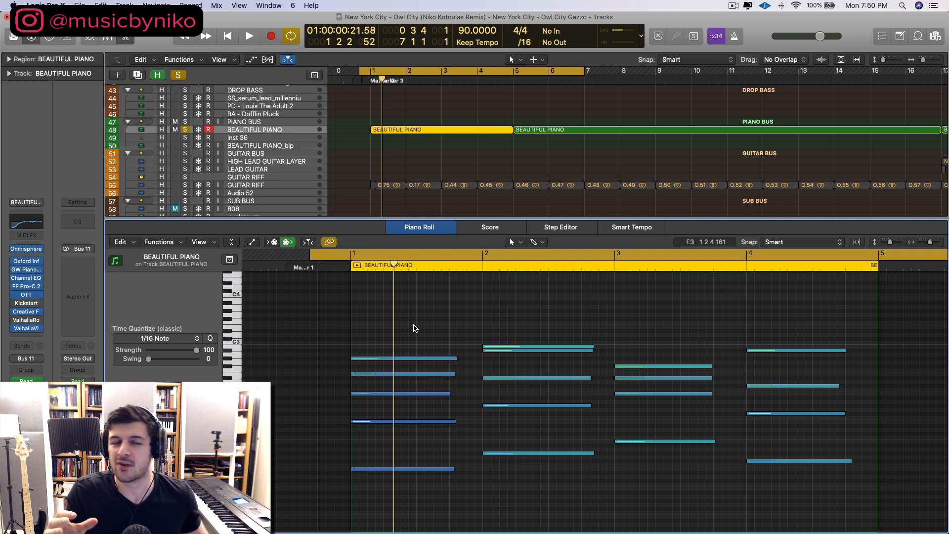
- Display the on-screen piano keyboard above the note editor and select all the notes of the BEAUTIFUL PIANO region
key(super+k)
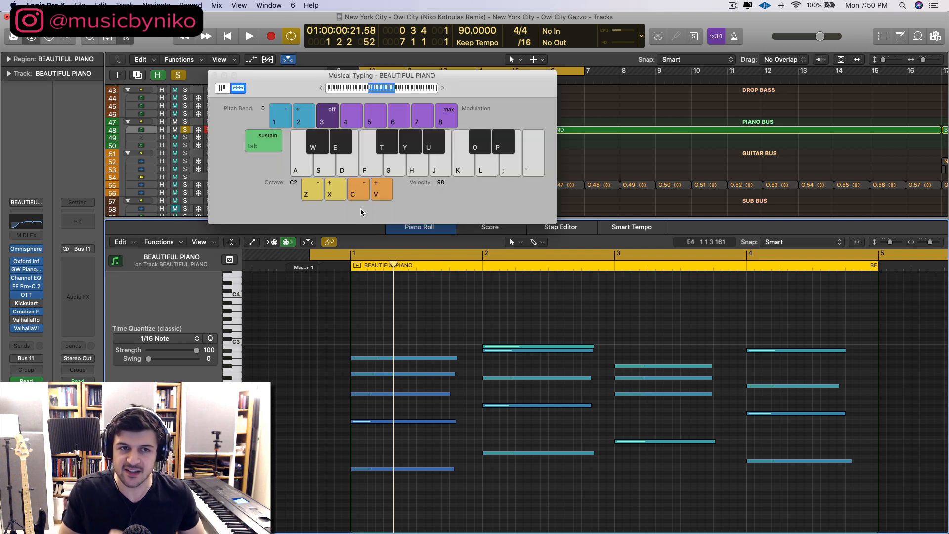
click(223, 88)
drag(393, 306, 637, 465)
scroll(599, 455, up, 3)
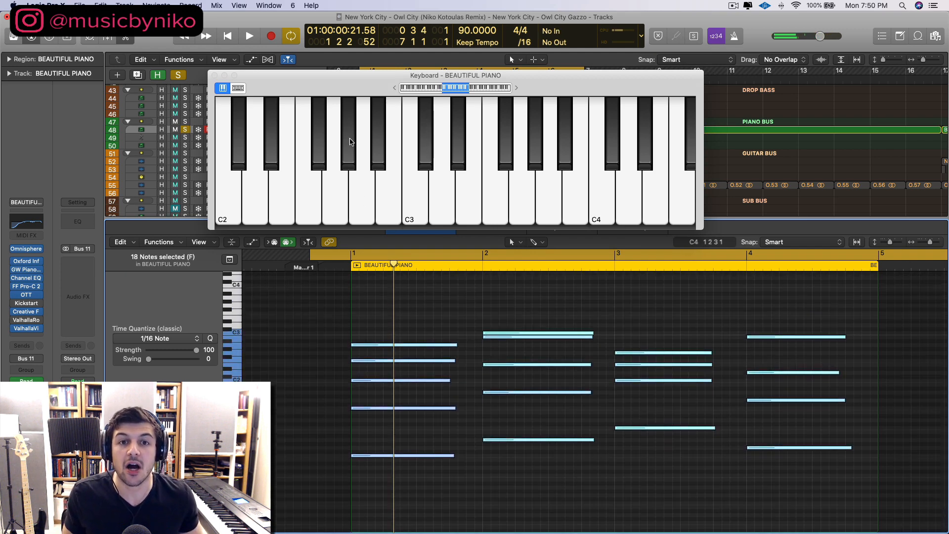
drag(337, 86, 352, 89)
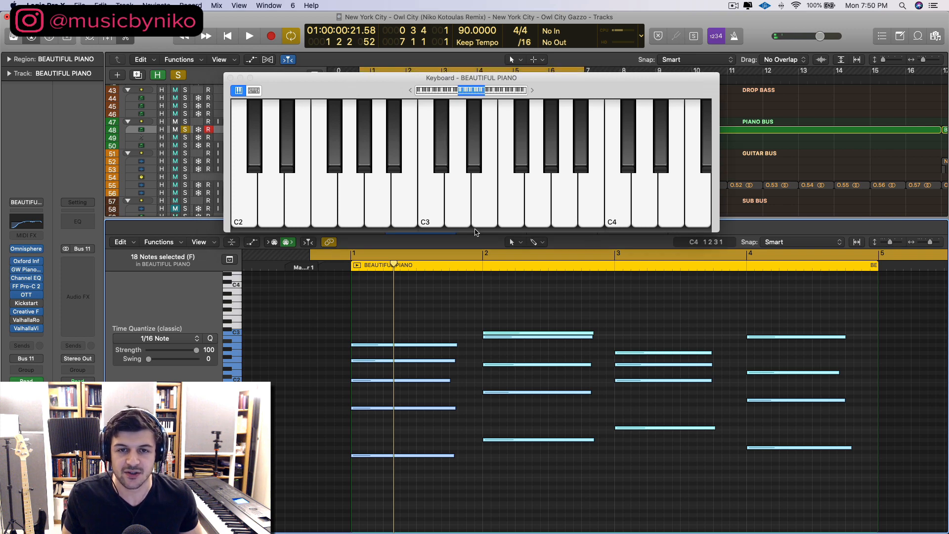
scroll(413, 203, left, 10)
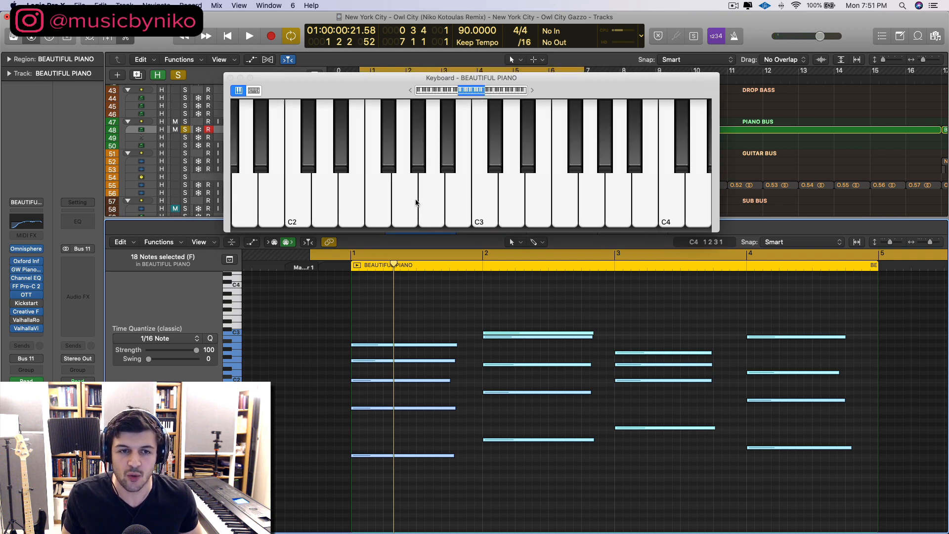
- Play the BEAUTIFUL PIANO region from bar 1 through the four chords and stop near the end of bar 4
click(352, 270)
key(space)
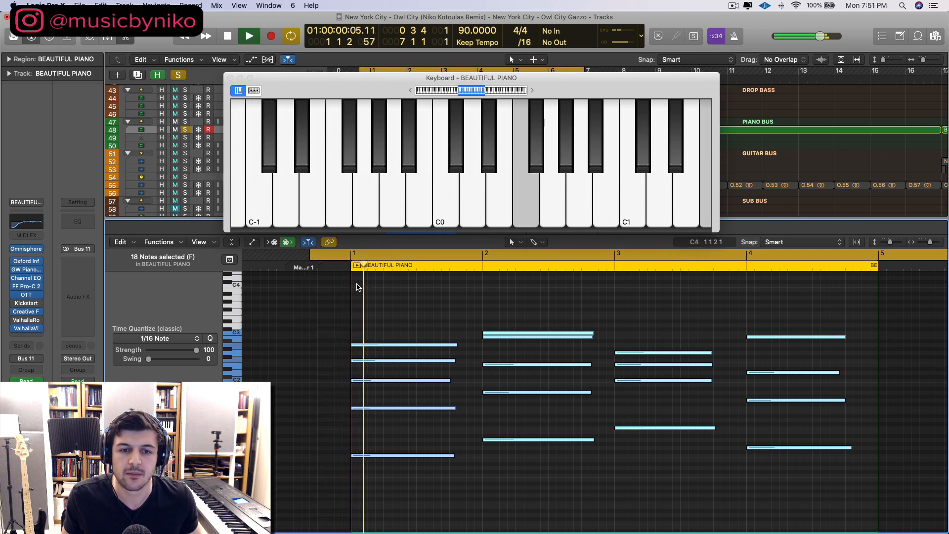
scroll(403, 325, right, 3)
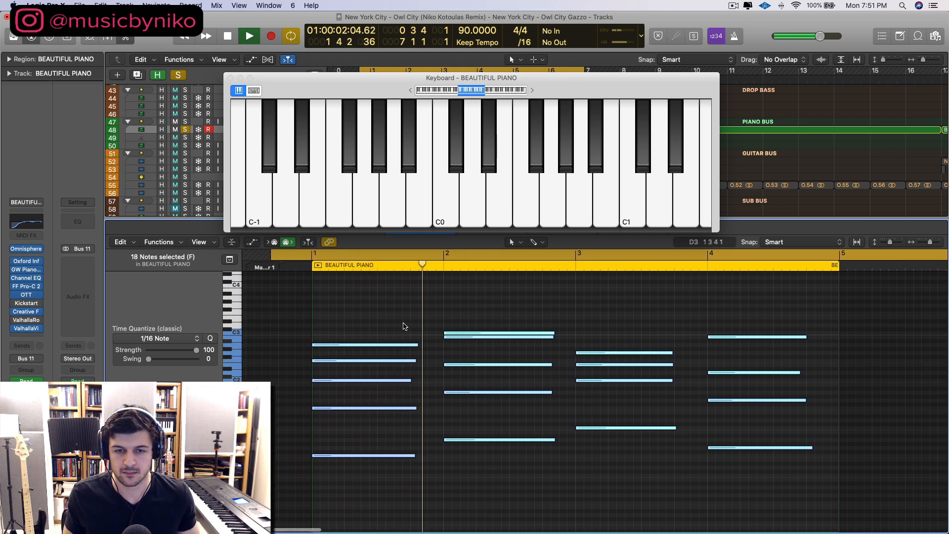
scroll(404, 326, right, 3)
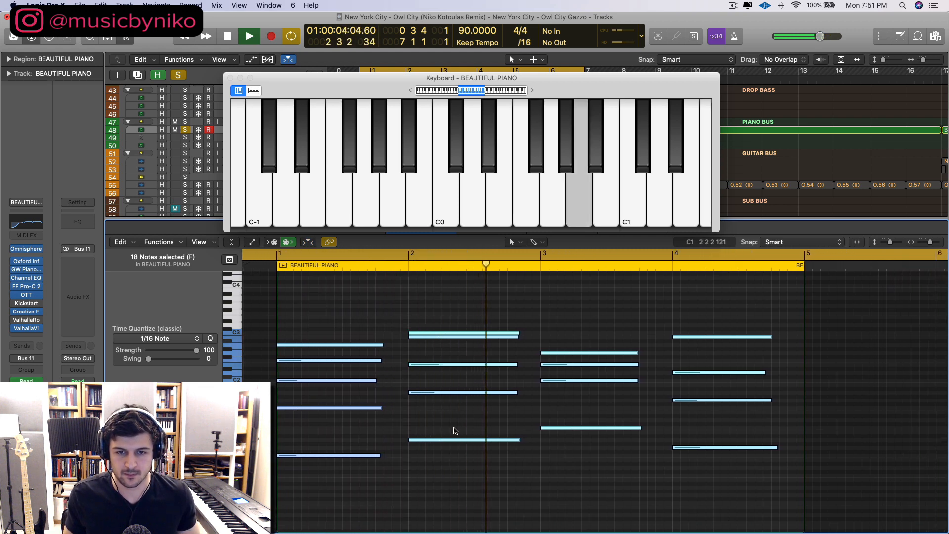
click(455, 431)
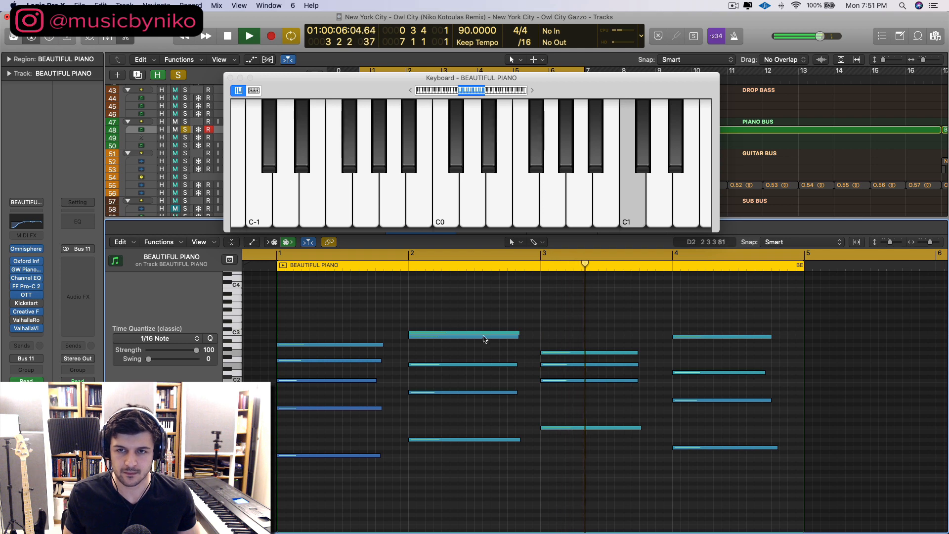
scroll(481, 388, right, 2)
scroll(480, 389, left, 4)
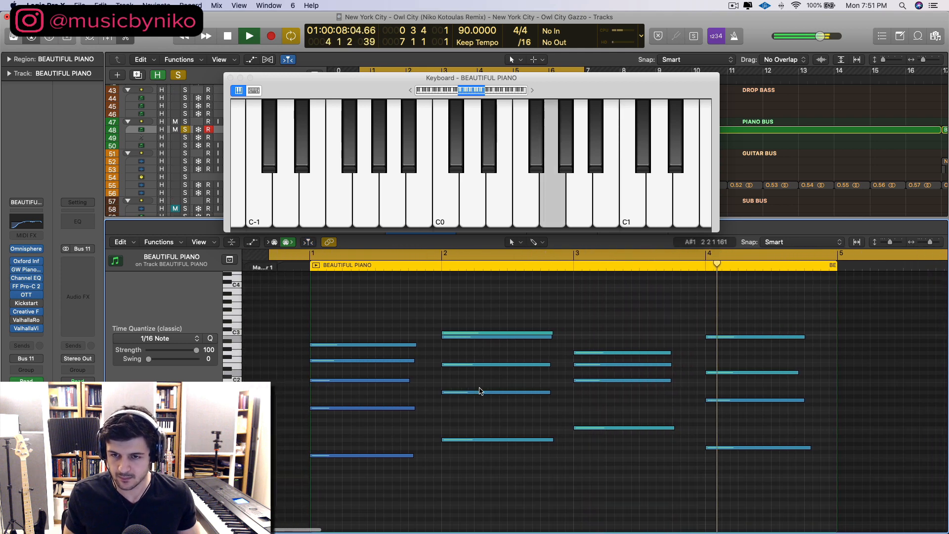
scroll(480, 391, right, 3)
key(space)
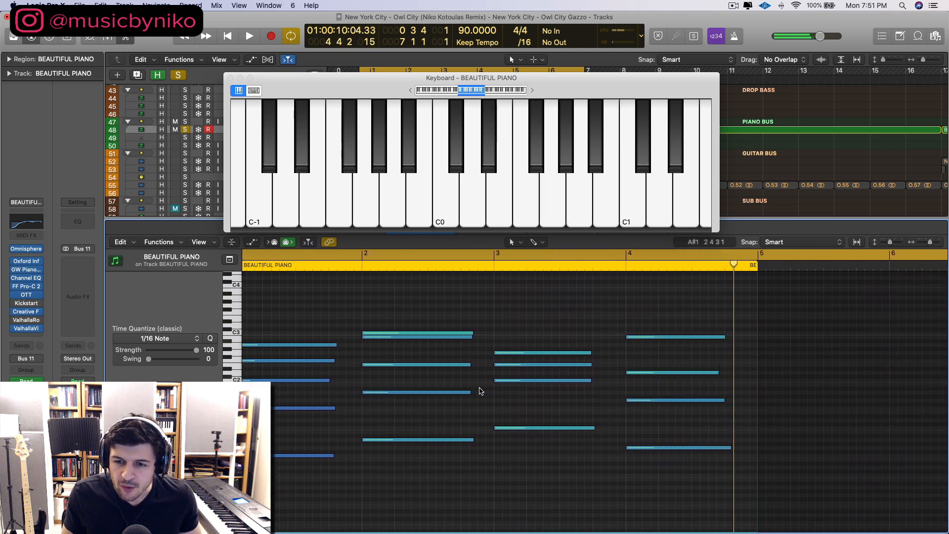
scroll(480, 390, left, 4)
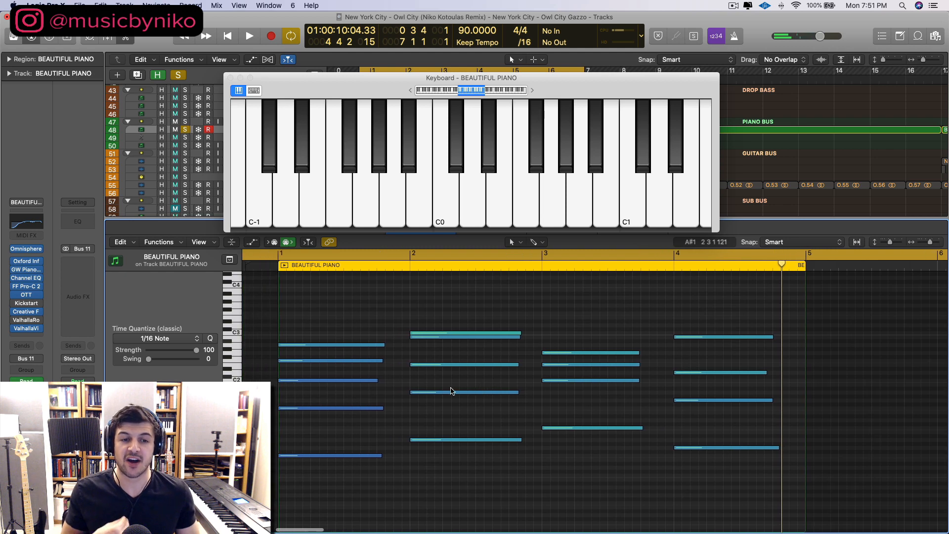
- Select the two bass notes of the bar 1 chord, and audition its three upper notes one by one
drag(311, 444, 312, 405)
scroll(339, 448, left, 2)
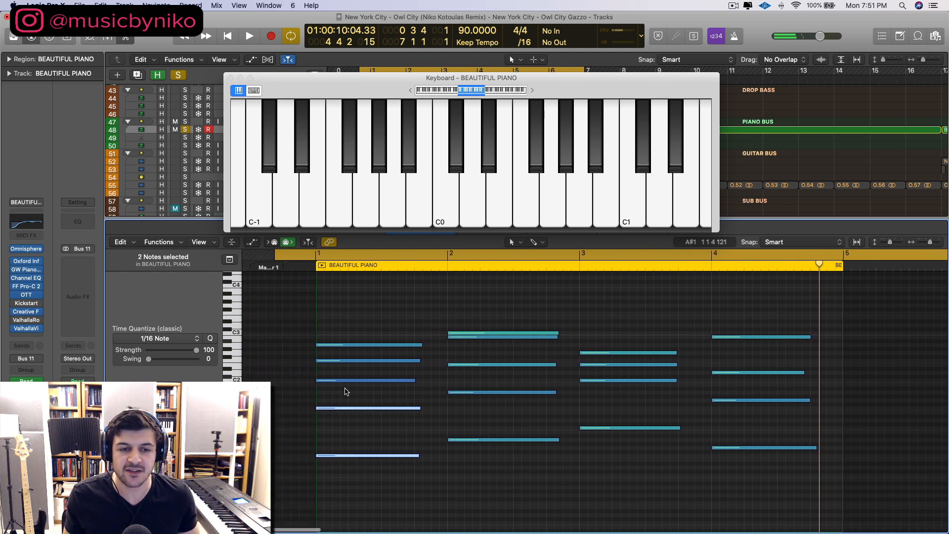
click(346, 380)
click(344, 361)
click(339, 345)
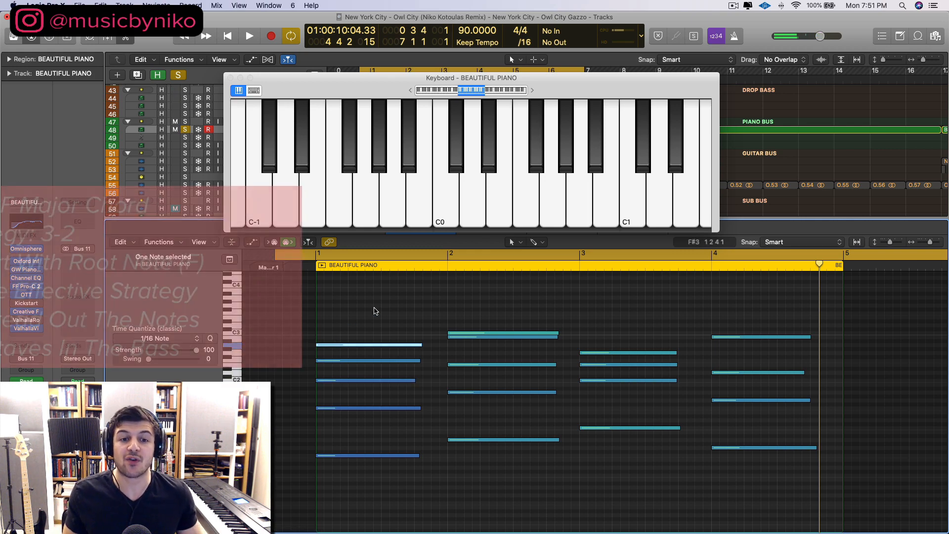
- Build a demonstration F major triad (F3, A3, C4) above the bar 1 chord from copied notes, and delete the copies
scroll(371, 346, up, 1)
drag(365, 359, 366, 331)
scroll(368, 340, up, 1)
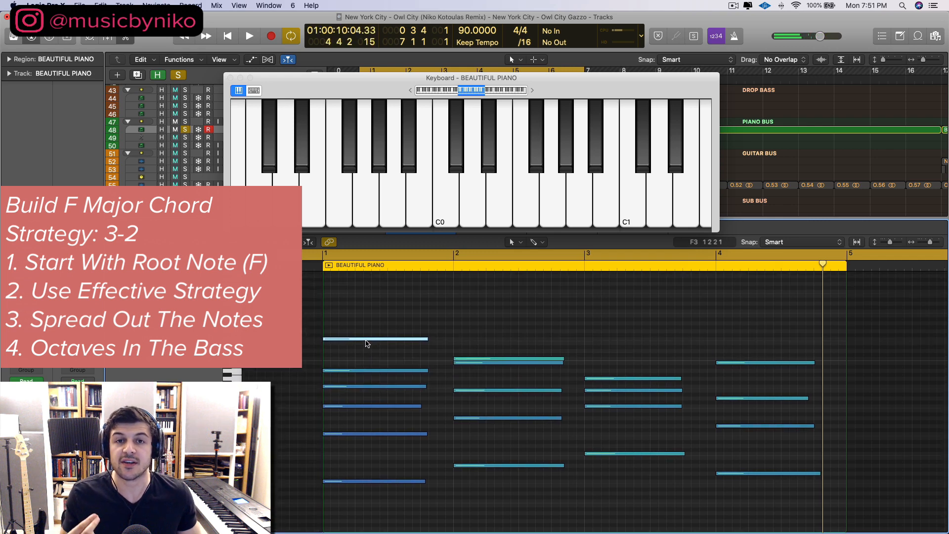
scroll(367, 344, up, 1)
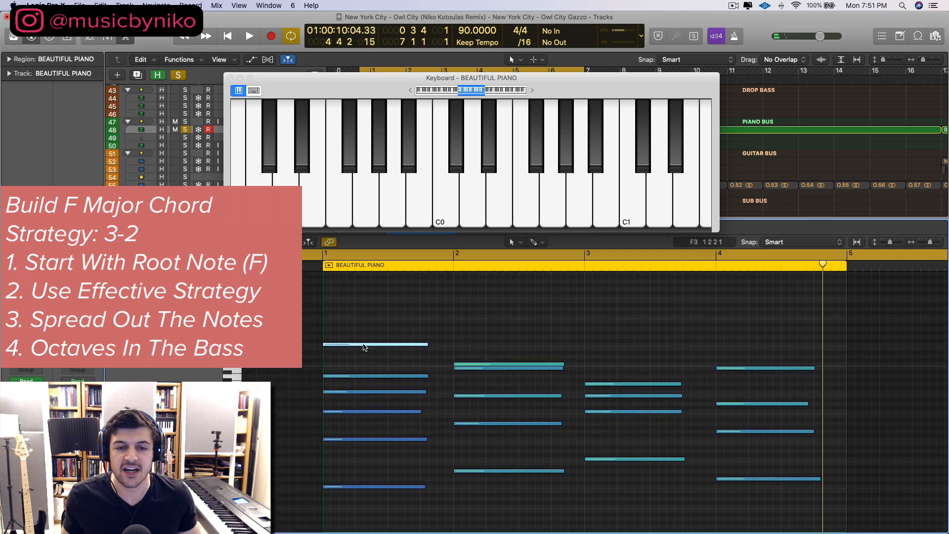
drag(364, 347, 361, 317)
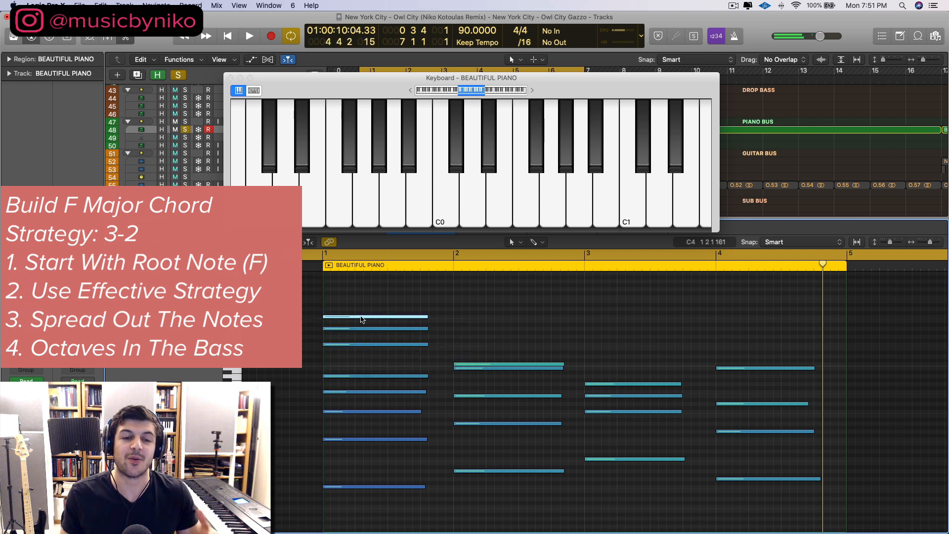
click(361, 317)
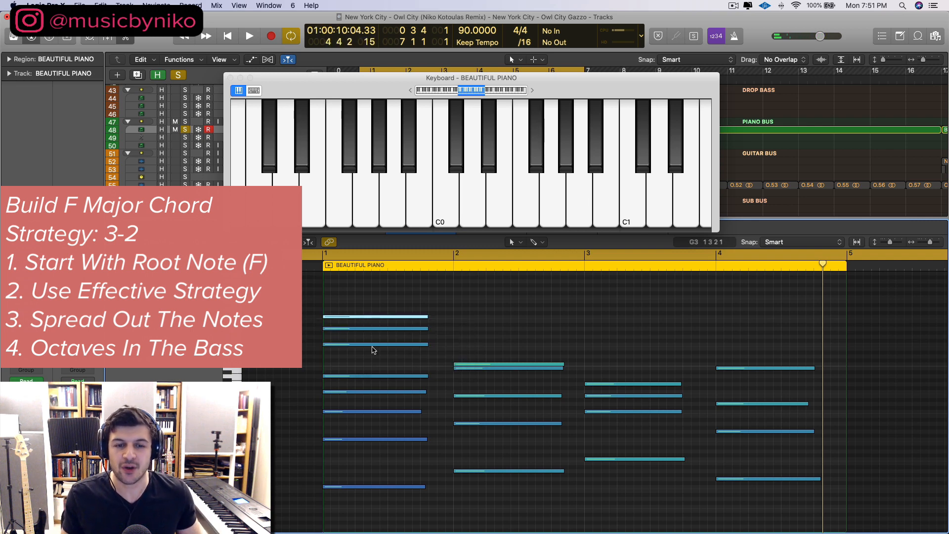
mouse_move(392, 347)
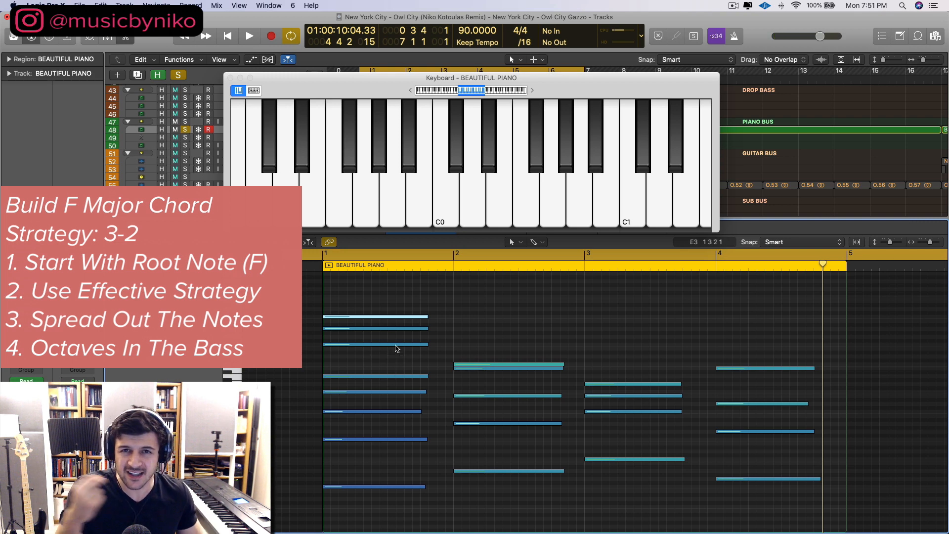
drag(396, 358, 383, 418)
key(Delete)
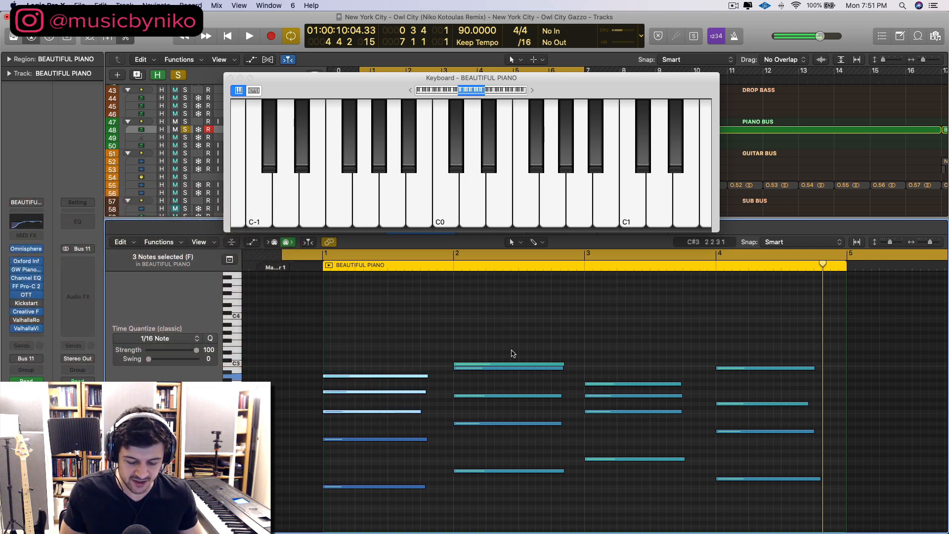
- Mute the upper notes of all four chords and play back the remaining lower notes
key(ctrl+m)
drag(516, 319, 524, 400)
key(ctrl+m)
drag(635, 351, 631, 400)
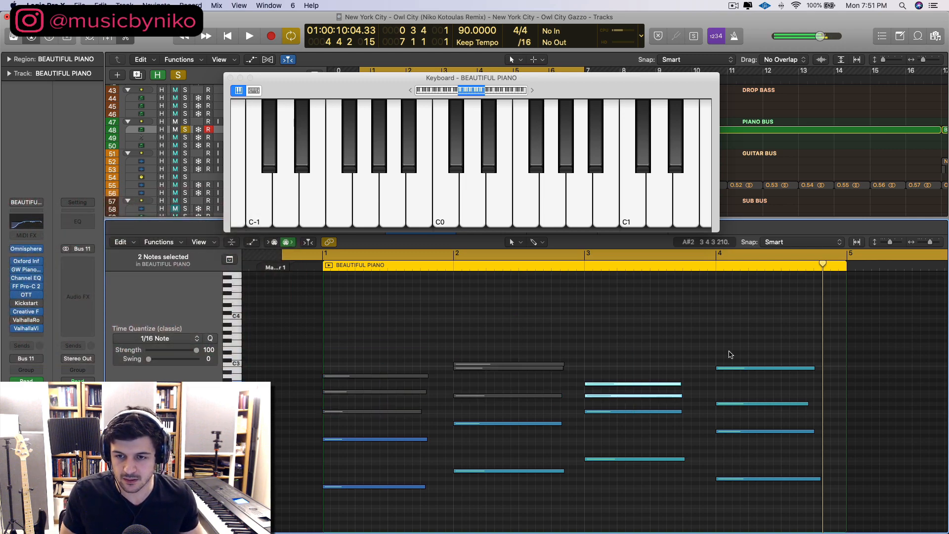
key(ctrl+m)
drag(731, 342, 752, 418)
key(ctrl+m)
key(space)
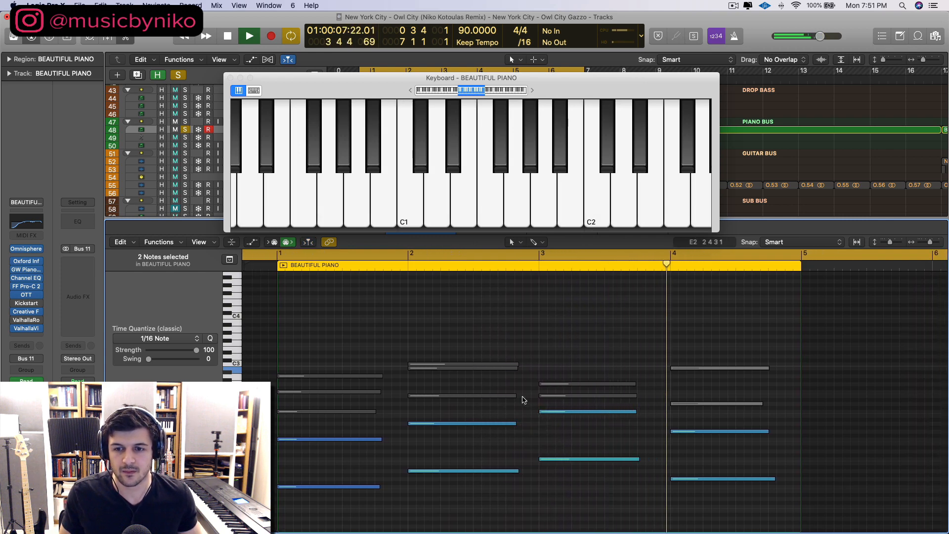
key(space)
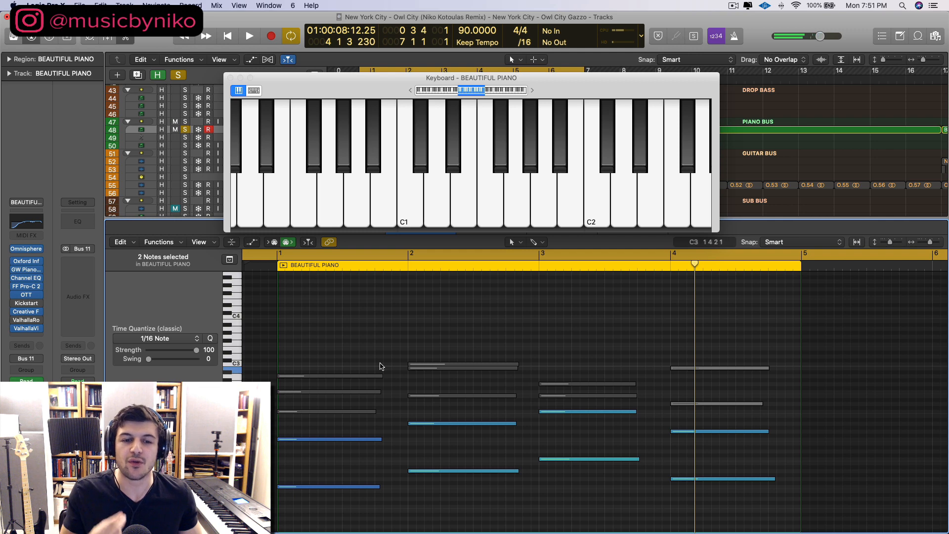
- Unmute the three upper notes of both the bar 1 and bar 2 chords
drag(323, 368, 321, 419)
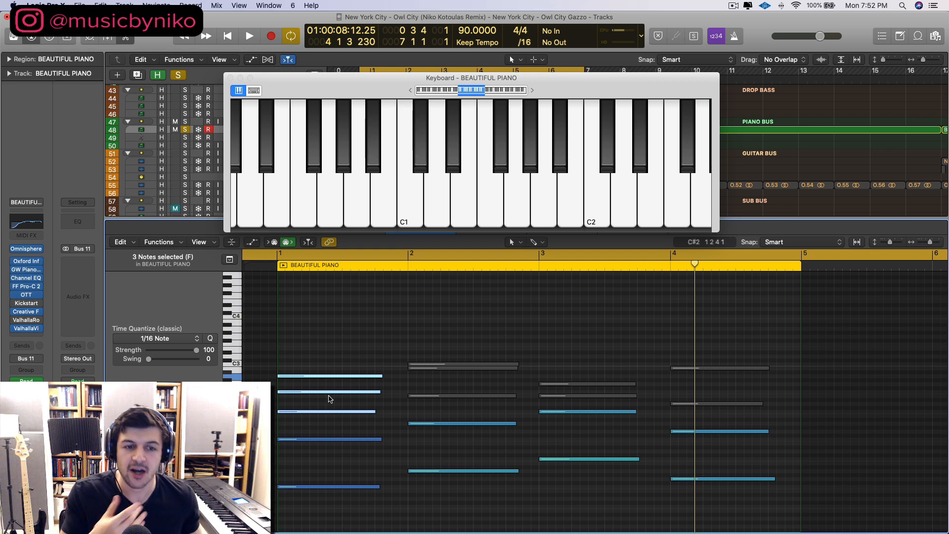
click(396, 330)
click(409, 267)
drag(440, 341, 449, 406)
click(448, 395)
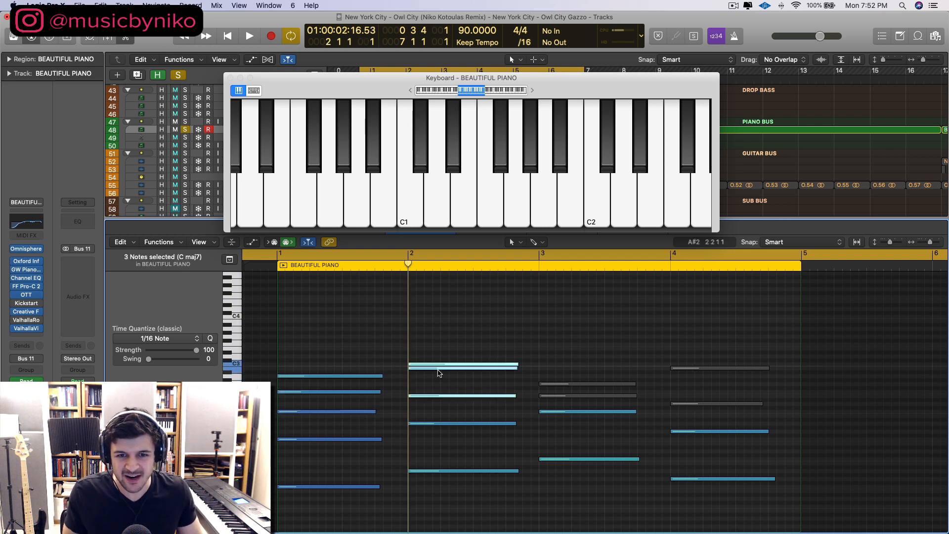
- Audition the two adjacent top notes of the bar 2 chord, and play from bar 2 with cycle mode off
click(438, 370)
click(436, 367)
click(435, 363)
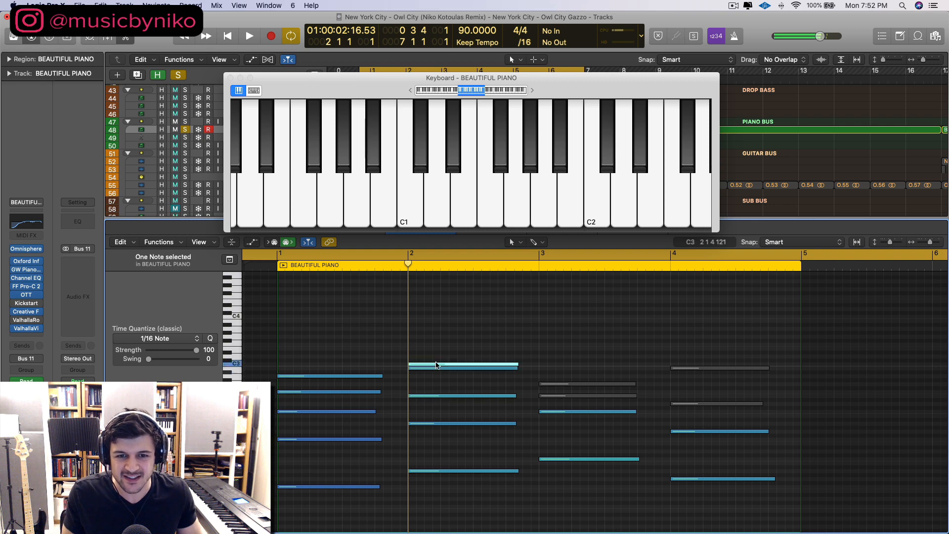
click(397, 255)
key(space)
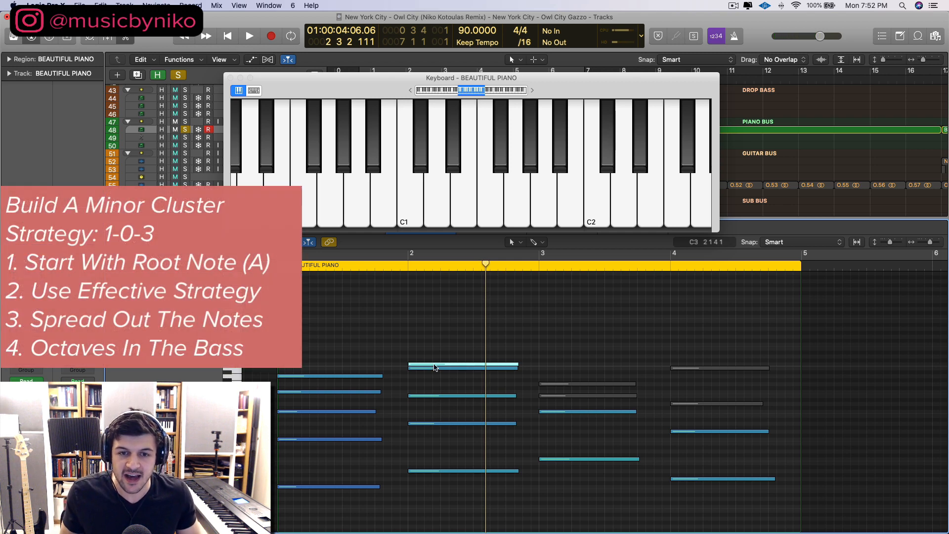
- Build a demonstration A minor cluster (A3, B3, C4, E4) above the bar 2 chord from copied notes, and delete the copies
drag(434, 368, 434, 335)
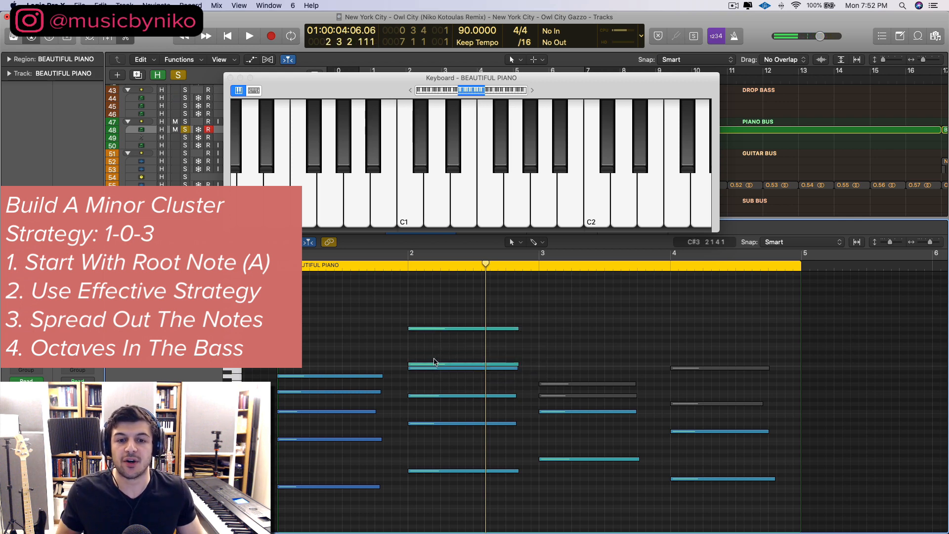
drag(434, 331, 421, 319)
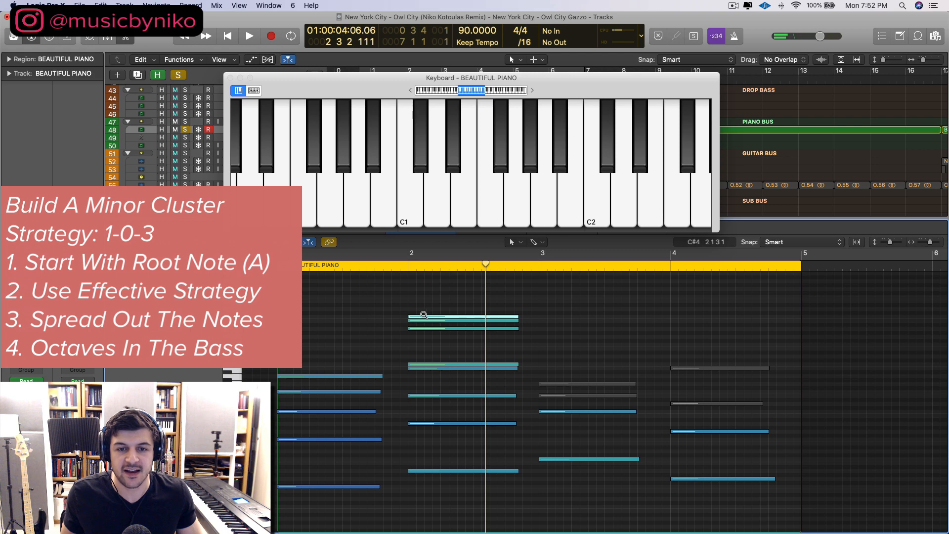
drag(423, 315, 421, 302)
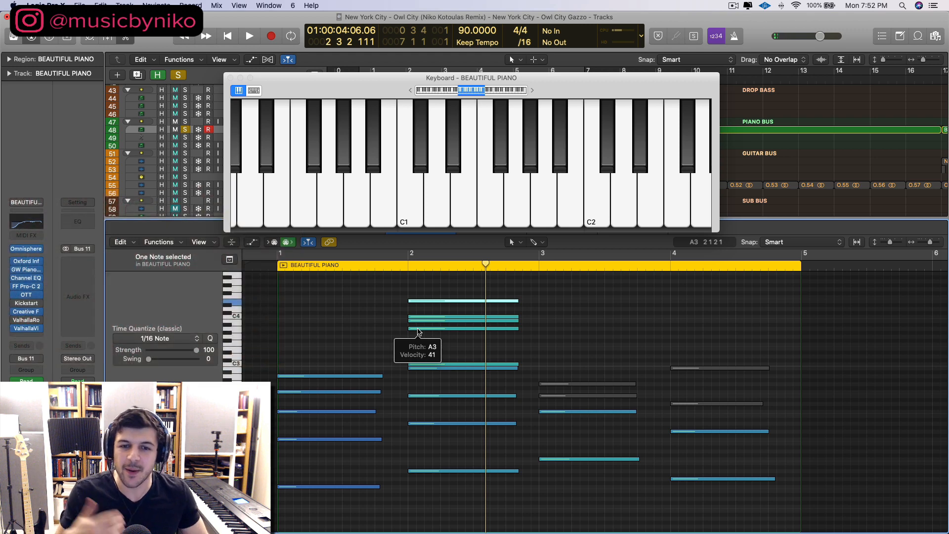
drag(443, 345, 441, 282)
key(Delete)
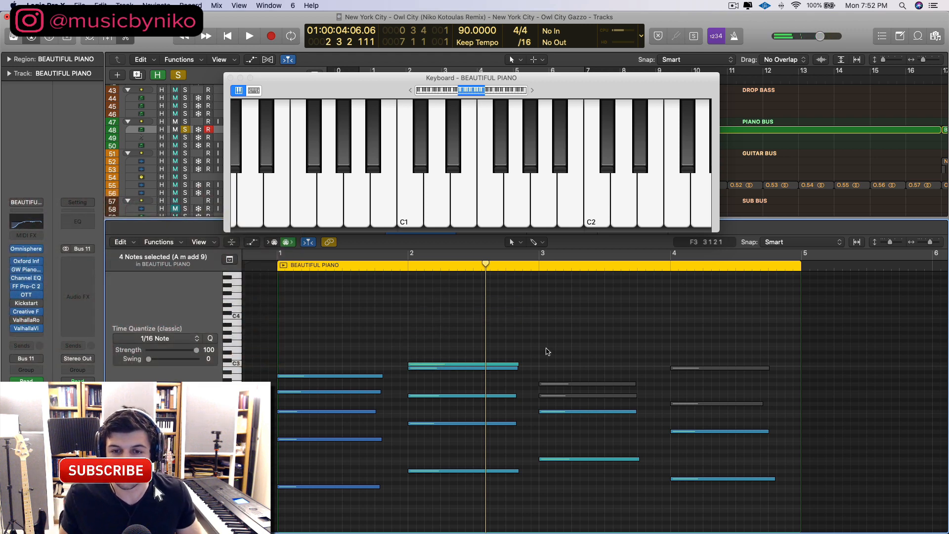
- Unmute the two upper notes of both the bar 3 and bar 4 chords, and close the on-screen keyboard
drag(549, 367, 557, 404)
key(ctrl+m)
drag(689, 342, 702, 410)
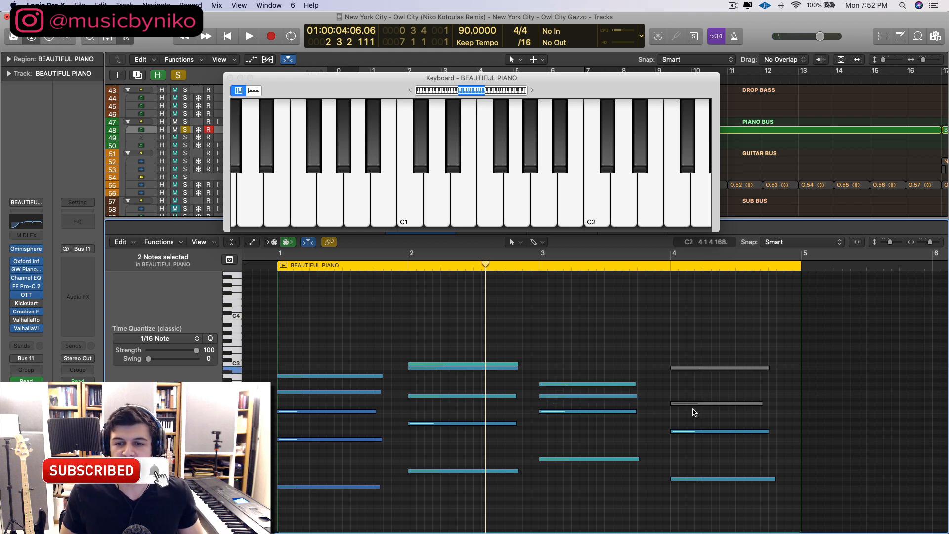
key(ctrl+m)
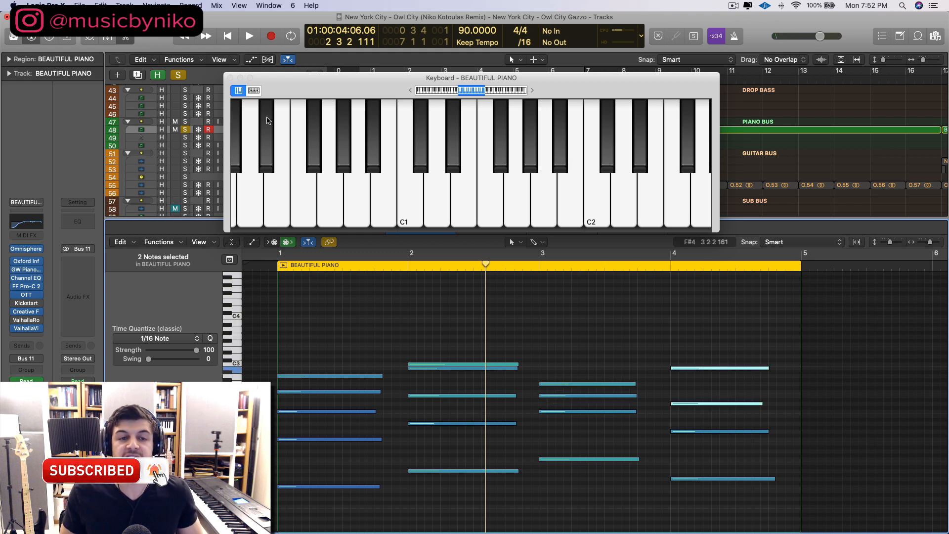
click(231, 78)
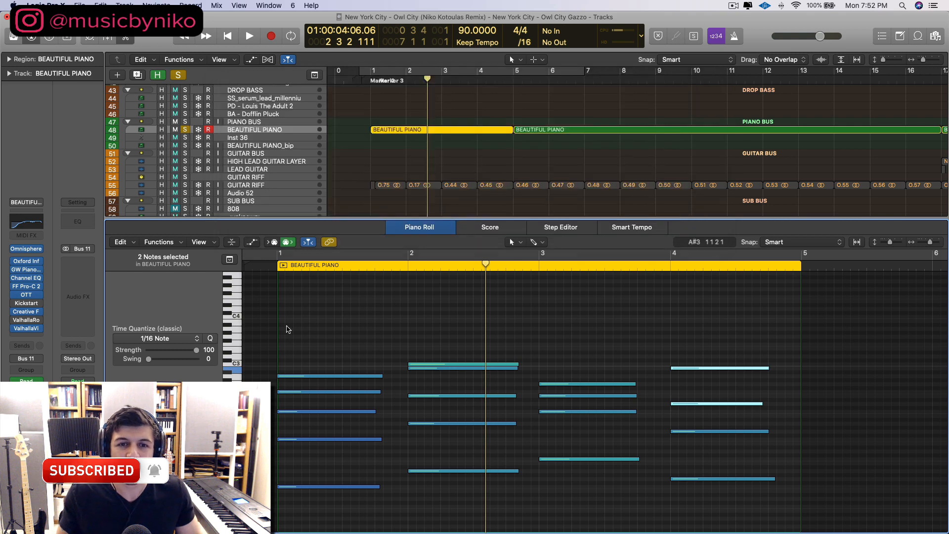
- Solo the GUITAR RIFF track alongside the piano, turn on cycle mode up to bar 7, and play both from the start
drag(276, 219, 277, 311)
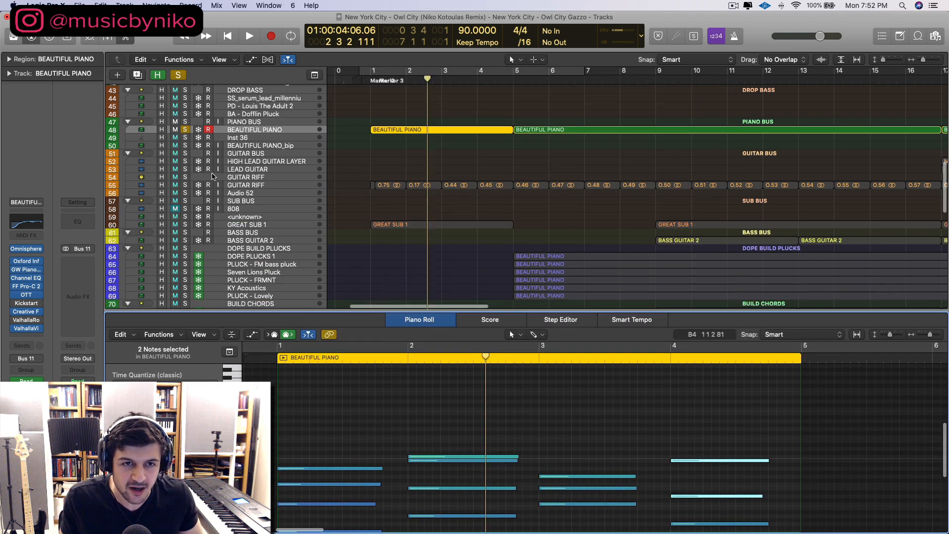
scroll(425, 212, up, 3)
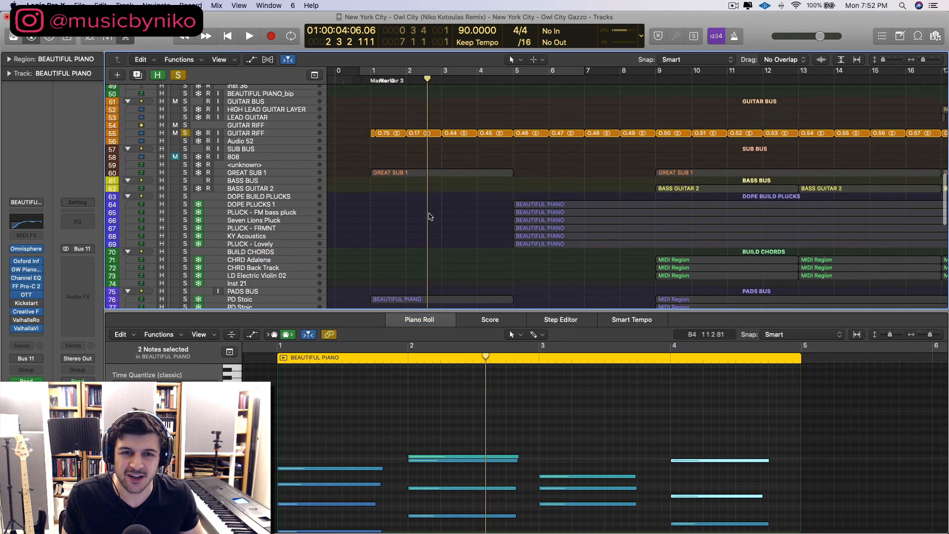
click(374, 78)
drag(361, 71, 357, 71)
key(space)
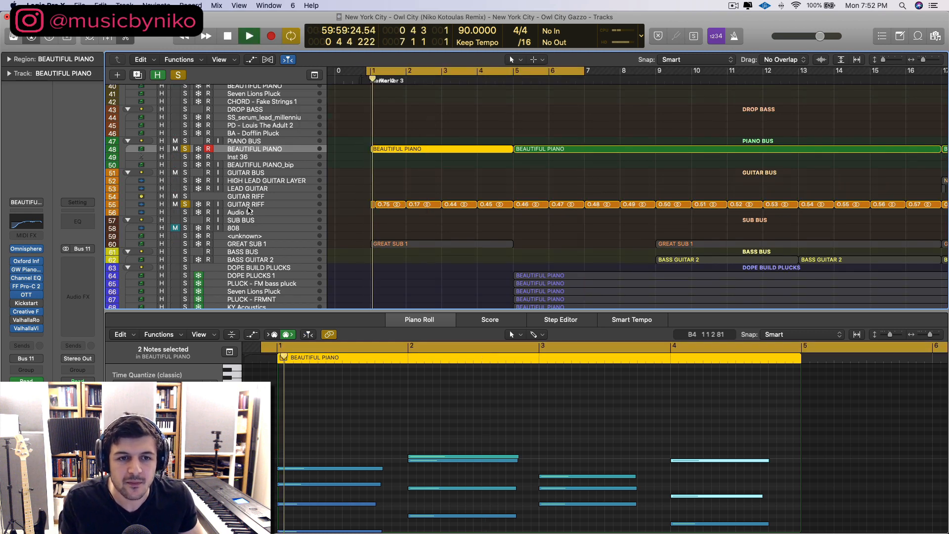
click(257, 204)
key(space)
- Transpose all 18 notes of the first BEAUTIFUL PIANO region on the piano track down one semitone
click(378, 149)
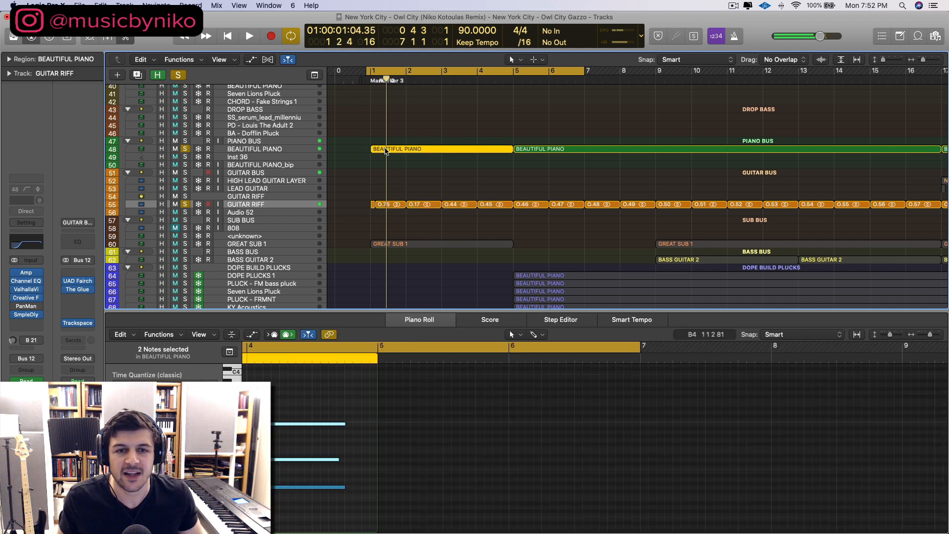
click(338, 406)
scroll(339, 406, left, 3)
scroll(339, 405, down, 1)
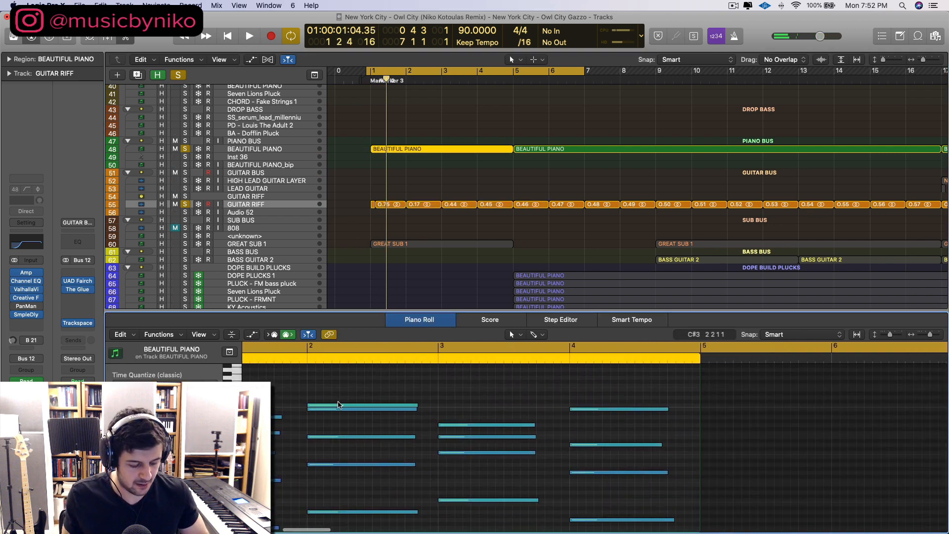
key(super+a)
key(alt+Down)
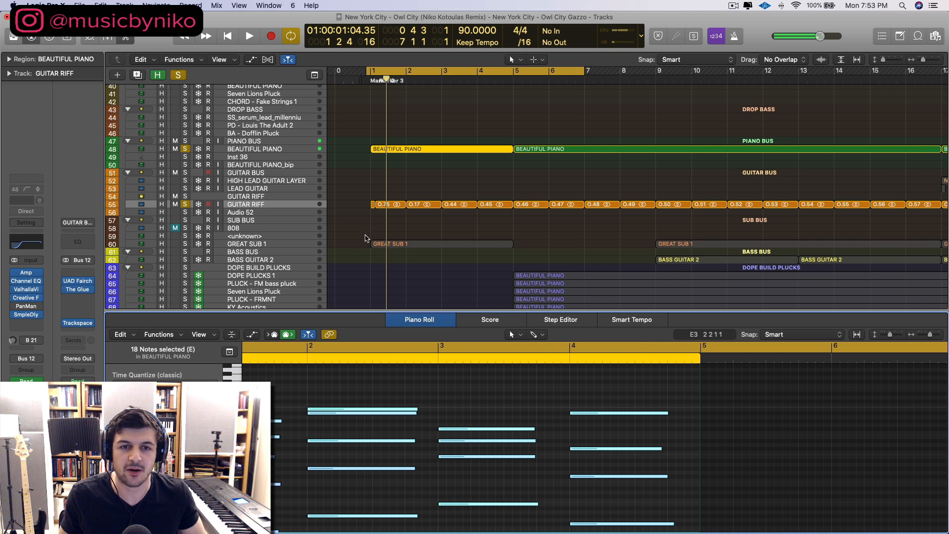
- Play the transposed piano chords together with the guitar riff, and show the guitar audio in the editor
key(space)
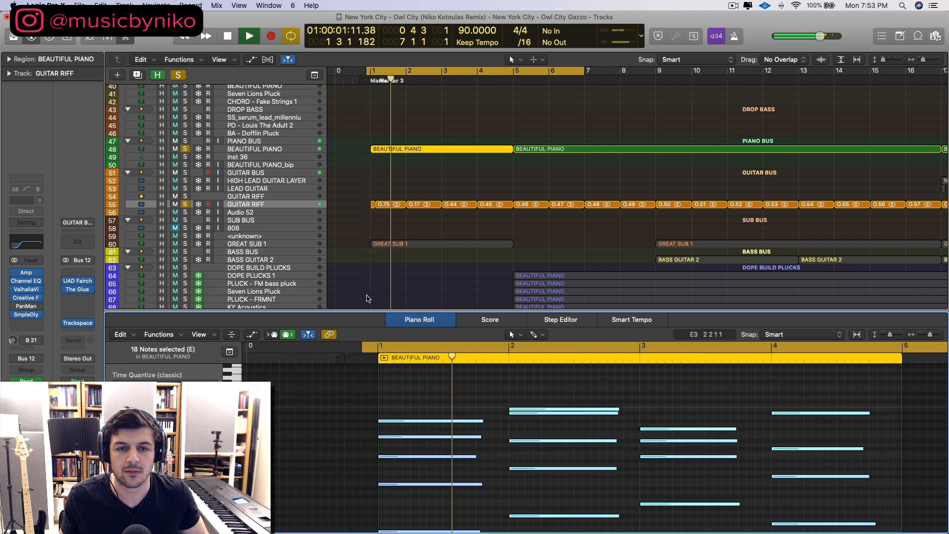
click(363, 206)
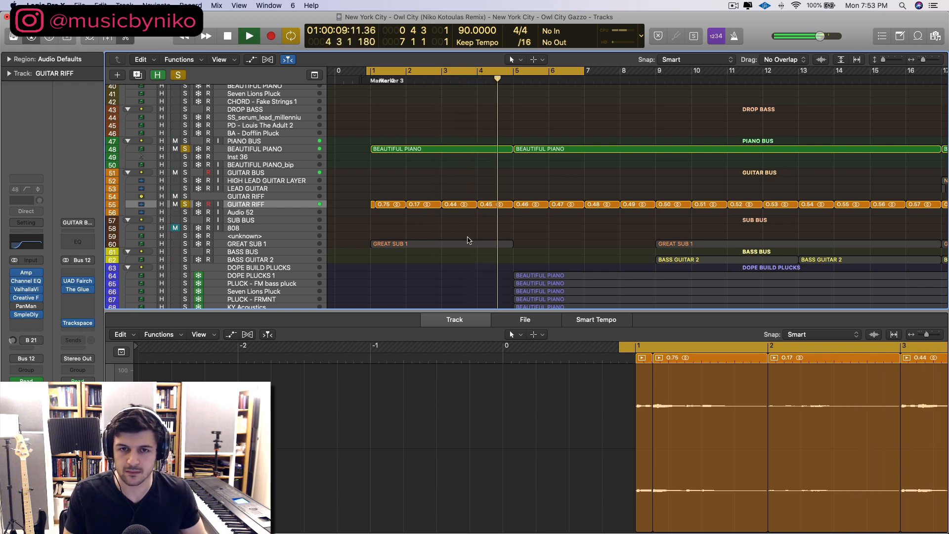
key(space)
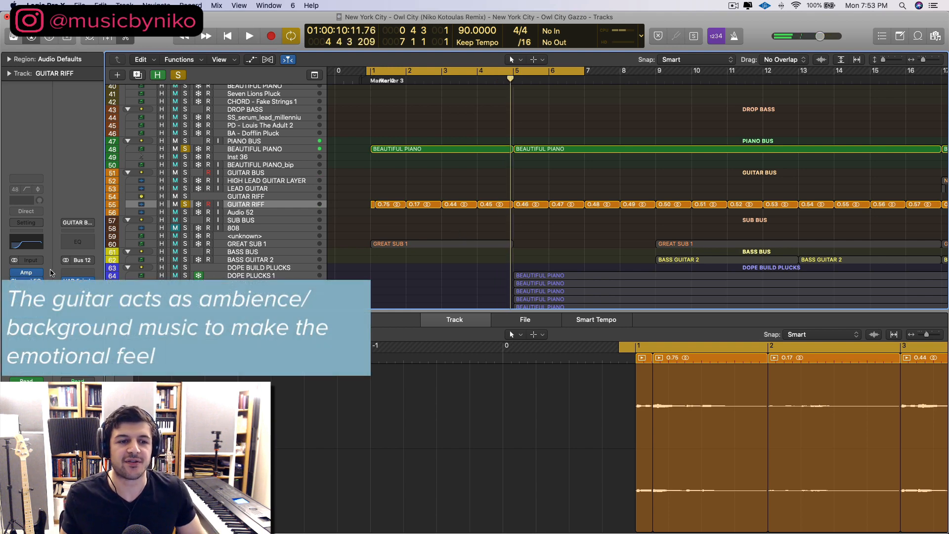
- Inspect the ValhallaVintageVerb and Designer Tweed Clean amp settings on the GUITAR RIFF channel
click(26, 296)
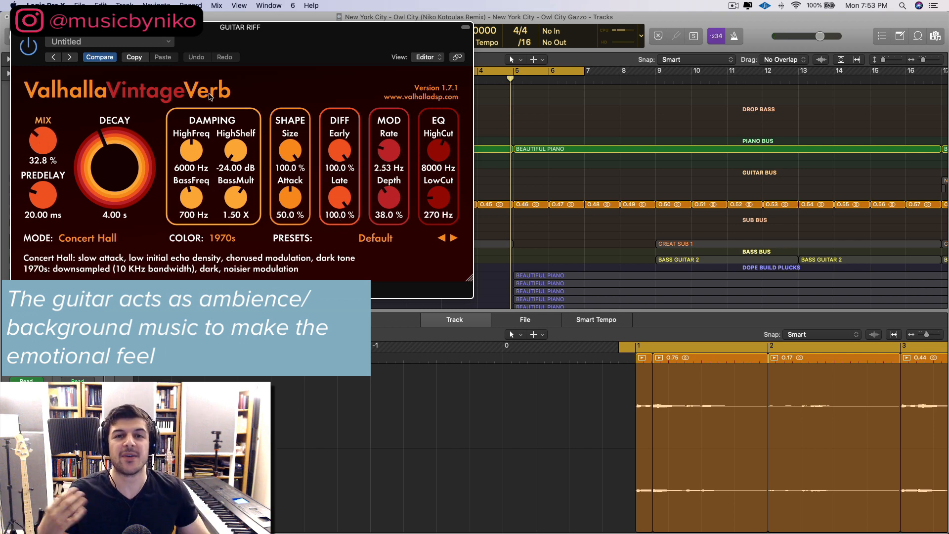
click(18, 28)
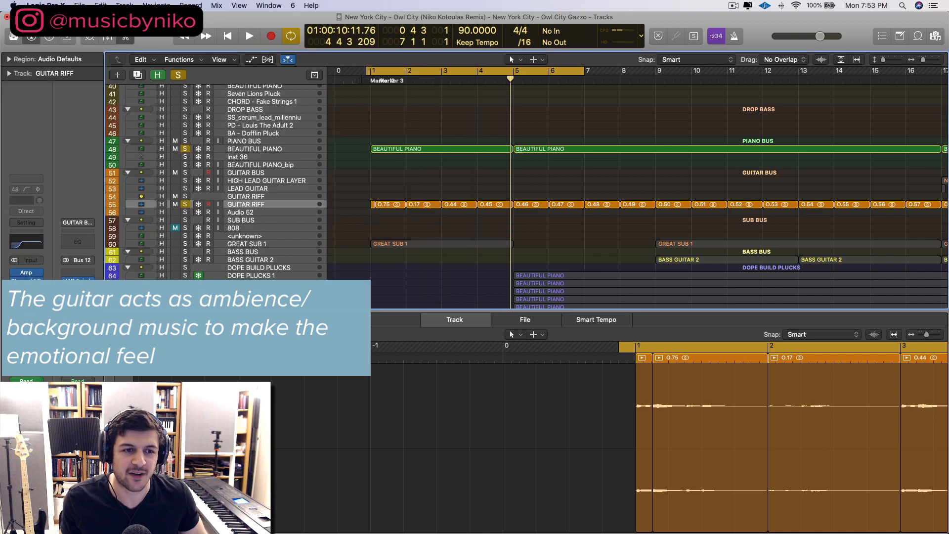
click(26, 278)
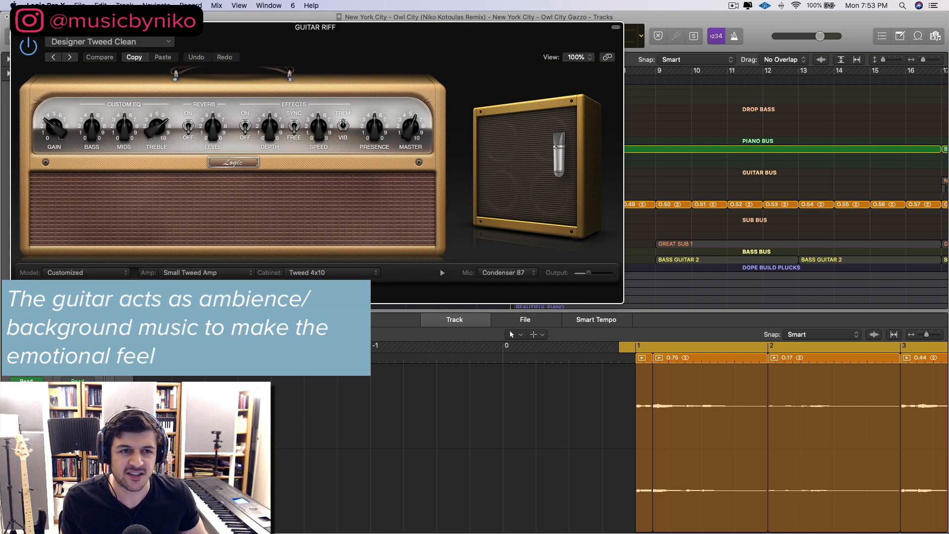
click(16, 28)
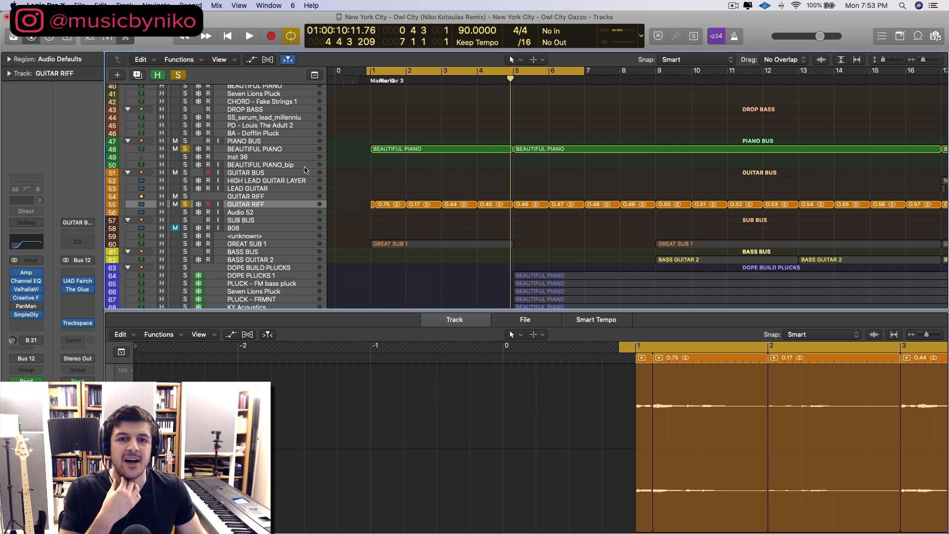
- Solo the GREAT SUB 1 track, show its first region's notes, and play it with the piano and guitar
scroll(358, 197, up, 5)
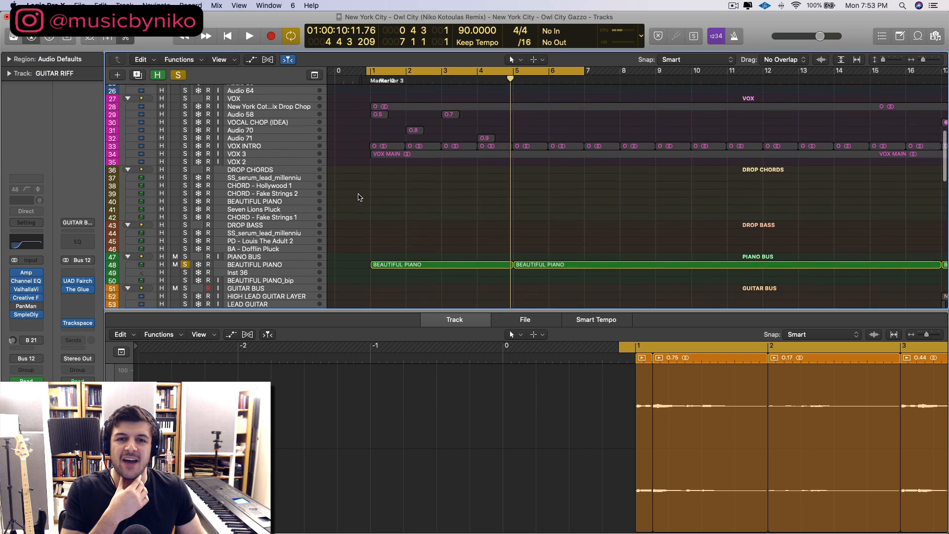
scroll(359, 197, down, 7)
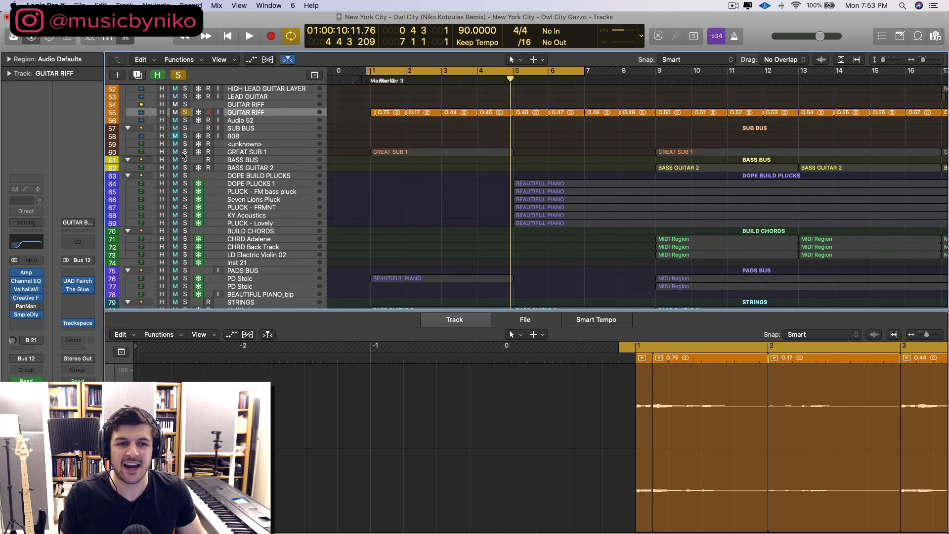
click(389, 152)
scroll(389, 205, up, 2)
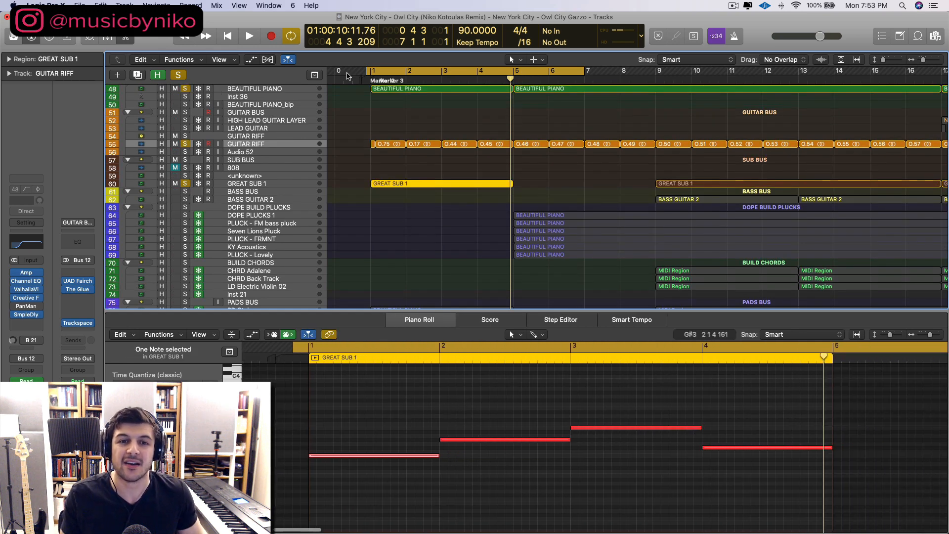
scroll(388, 204, down, 3)
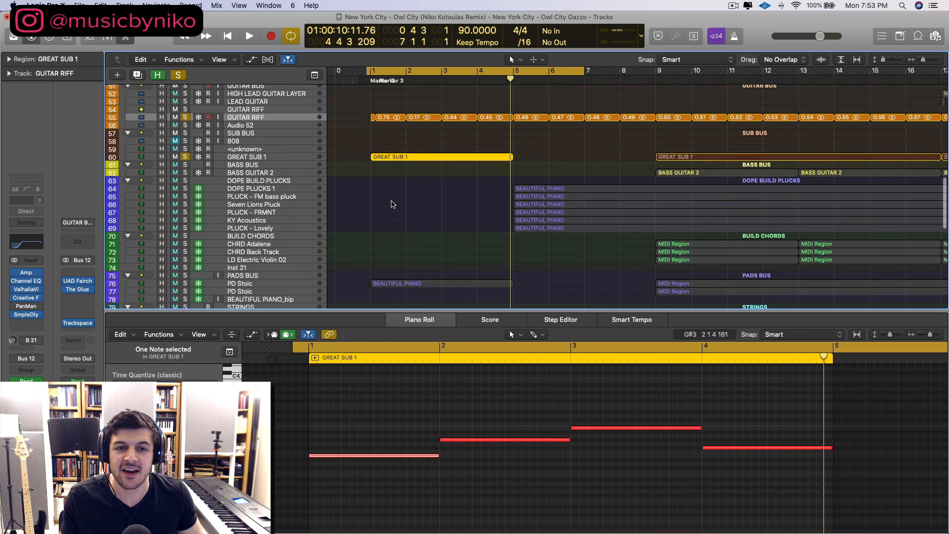
key(space)
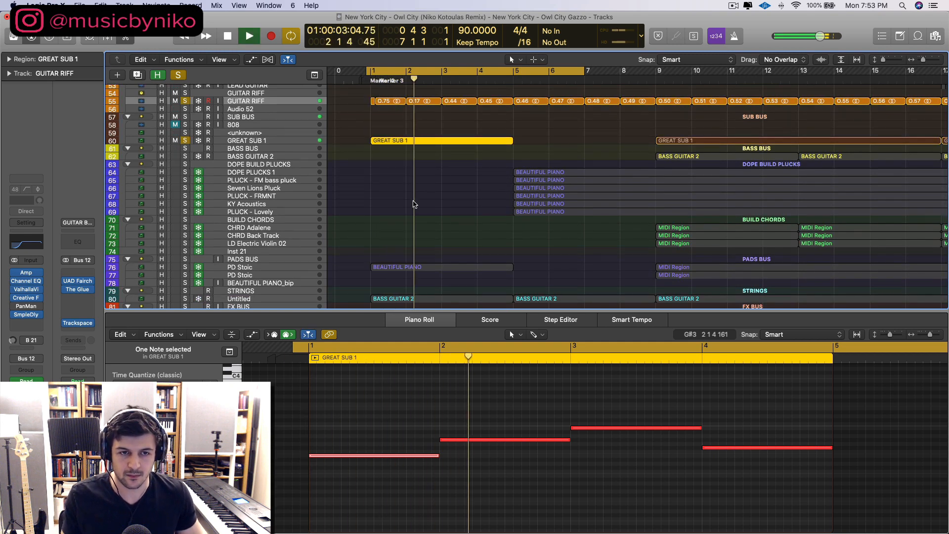
scroll(415, 204, right, 1)
scroll(415, 204, left, 1)
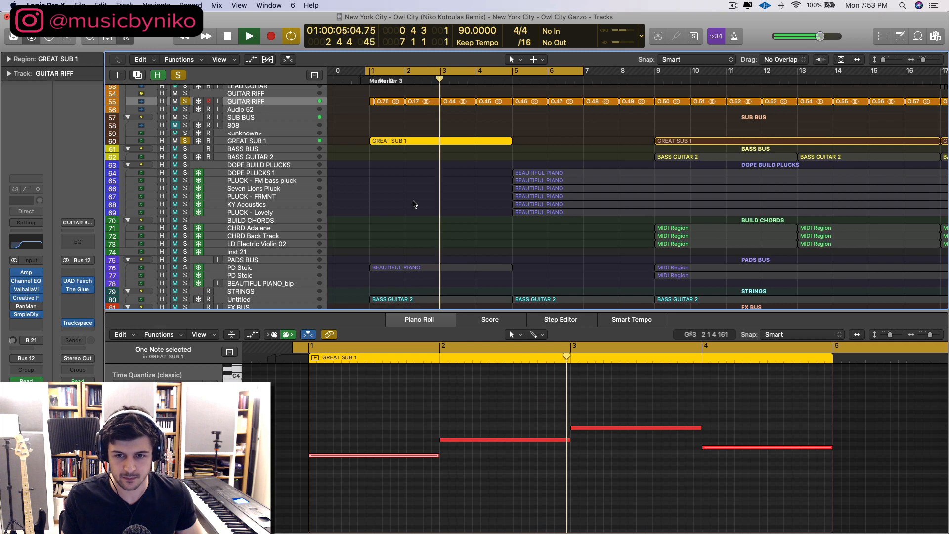
key(space)
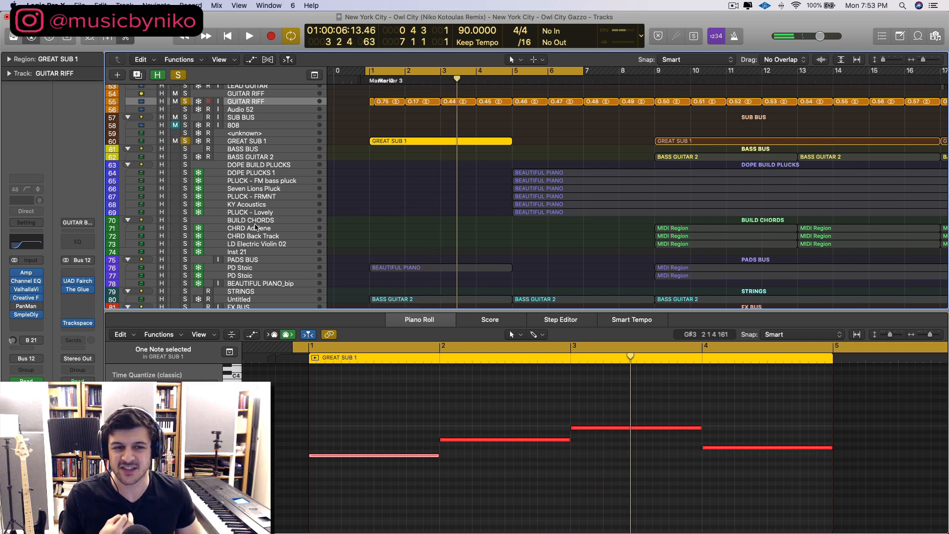
- Solo the PADS BUS, show the notes of the first PD Stoic region, and play the pads with the other soloed tracks
click(186, 260)
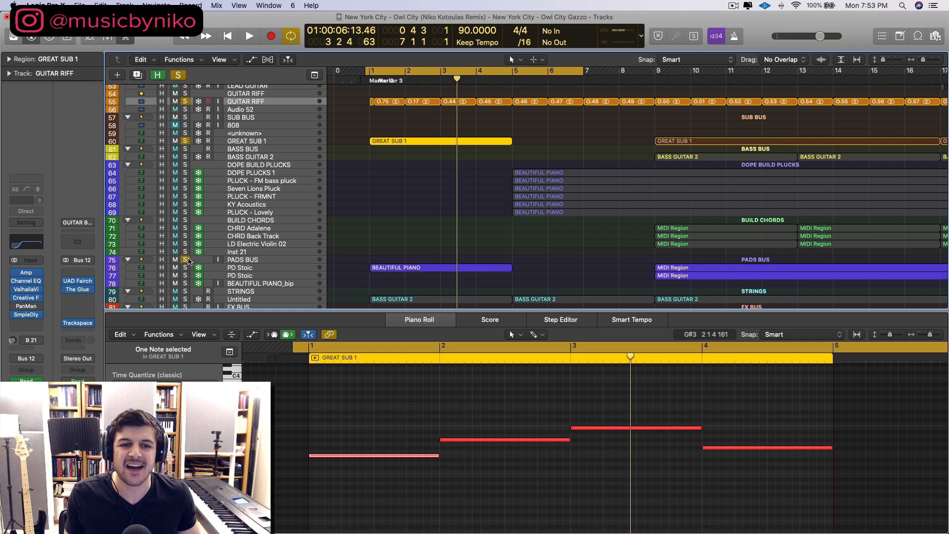
click(404, 270)
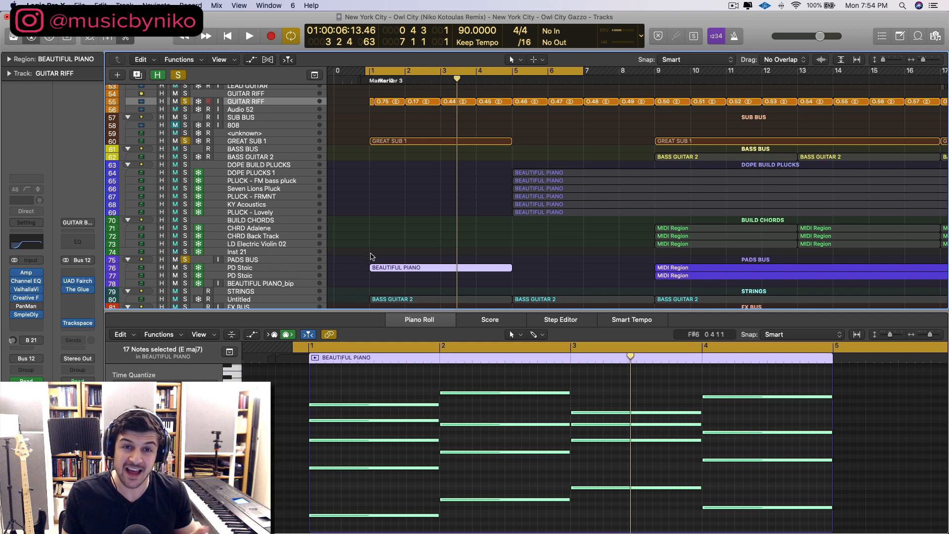
key(space)
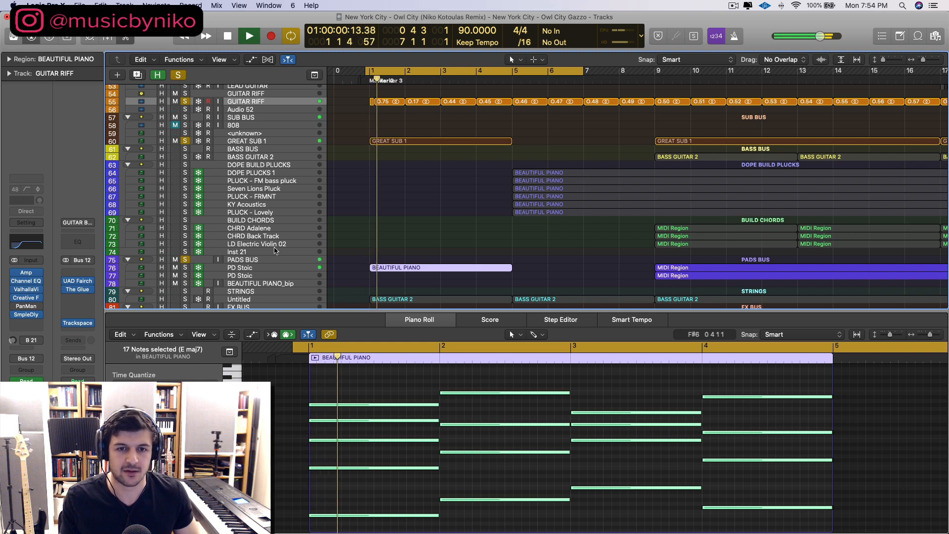
scroll(275, 251, down, 1)
scroll(275, 251, down, 8)
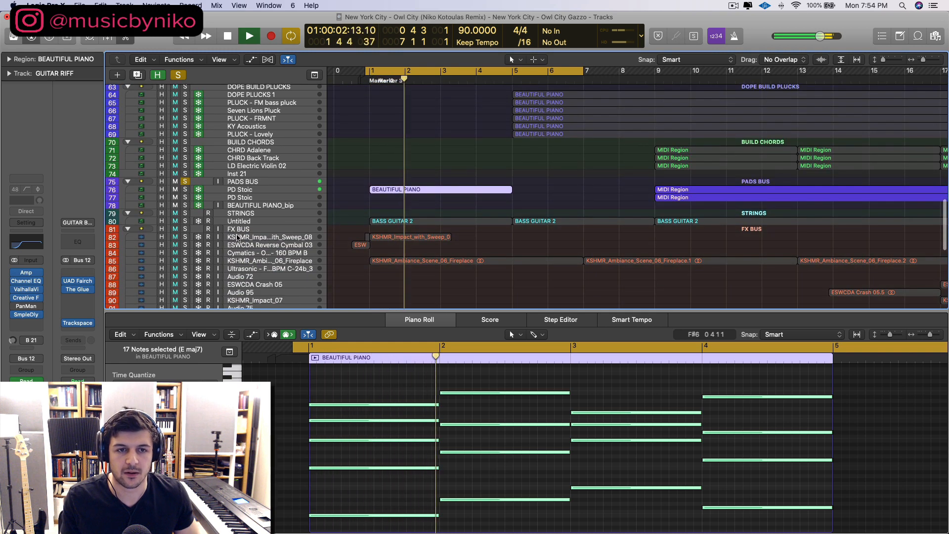
click(238, 191)
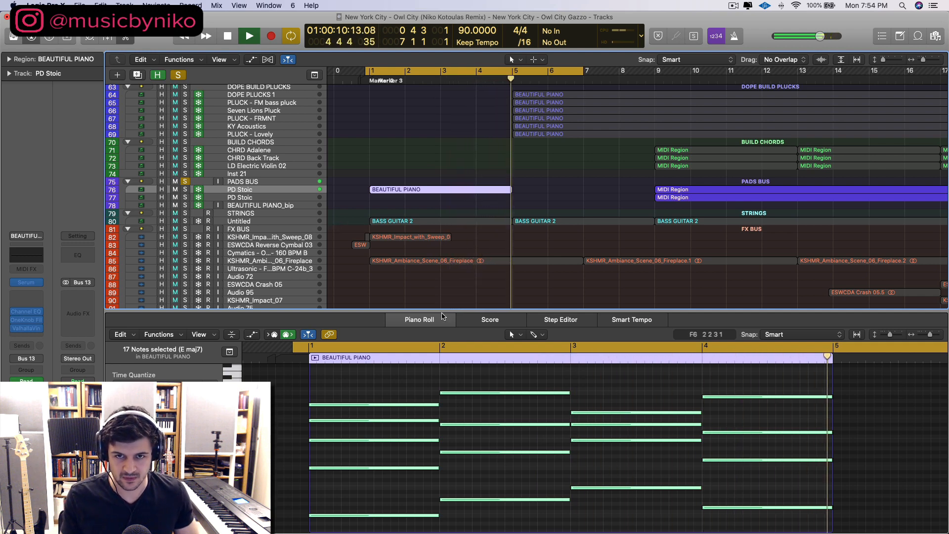
key(space)
- Solo the STRINGS bus, select its Untitled track, and inspect the Wider plug-in on that channel
click(241, 222)
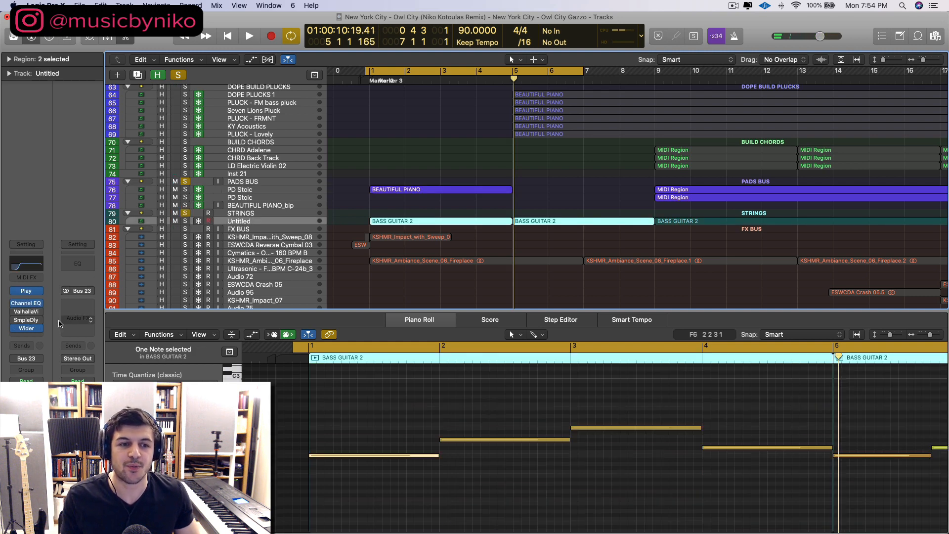
click(30, 328)
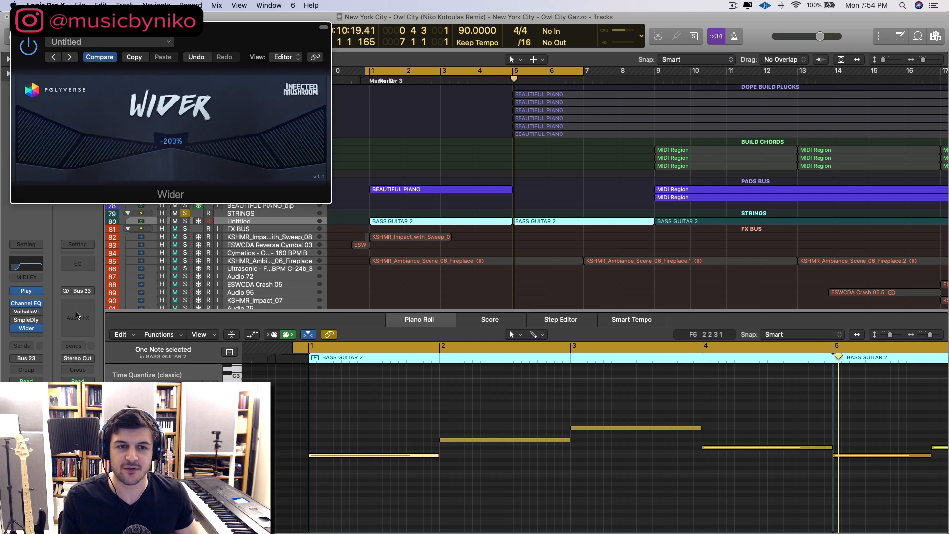
click(16, 28)
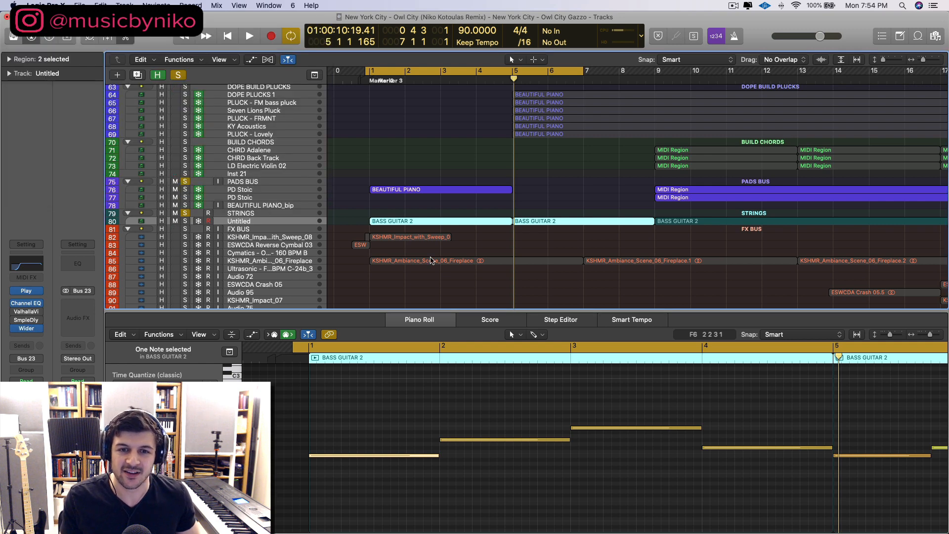
- Play the strings with the other soloed tracks from the start while looking through the FX BUS and STAB BUS tracks
key(space)
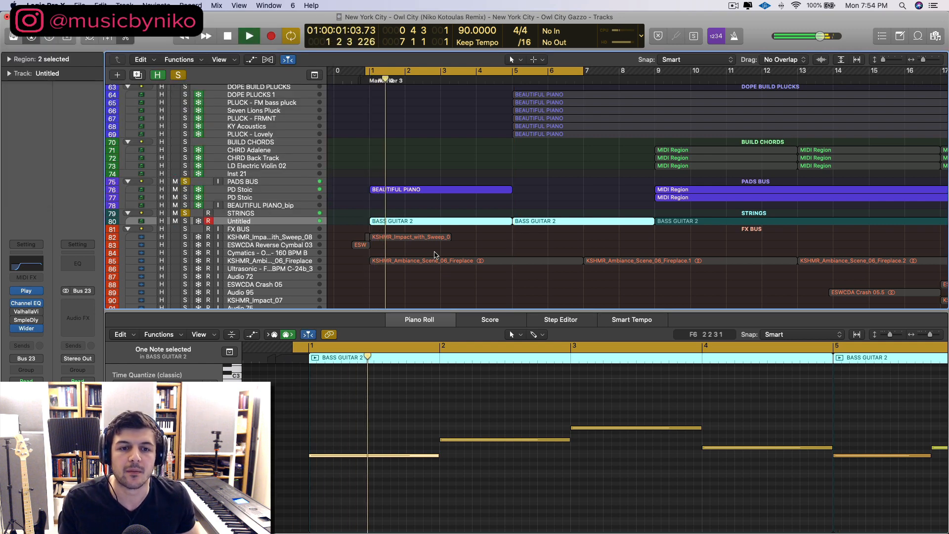
scroll(418, 222, down, 6)
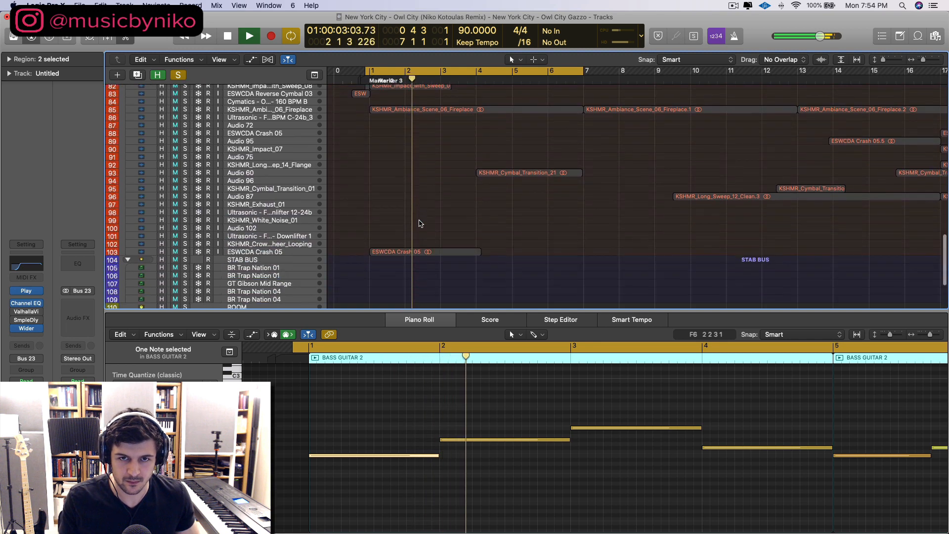
scroll(419, 223, down, 5)
scroll(419, 223, up, 3)
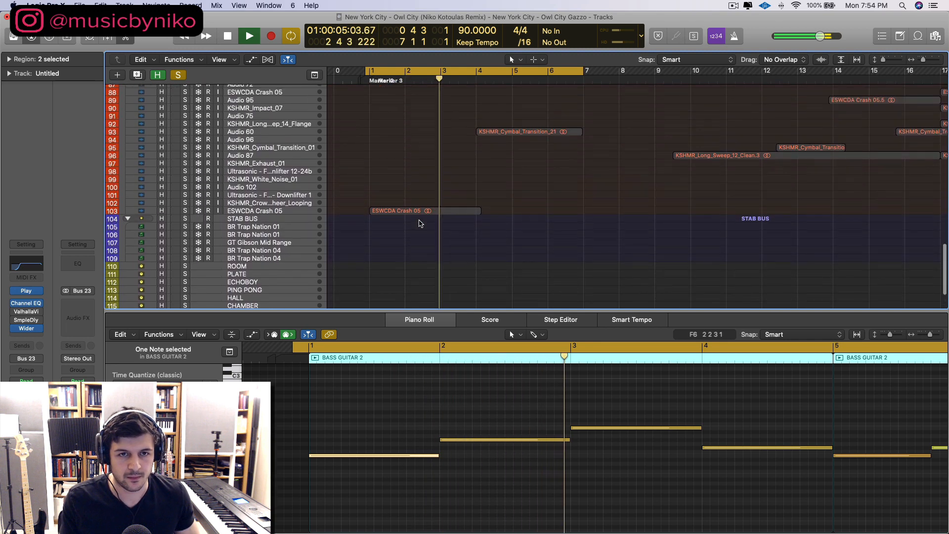
scroll(419, 223, up, 6)
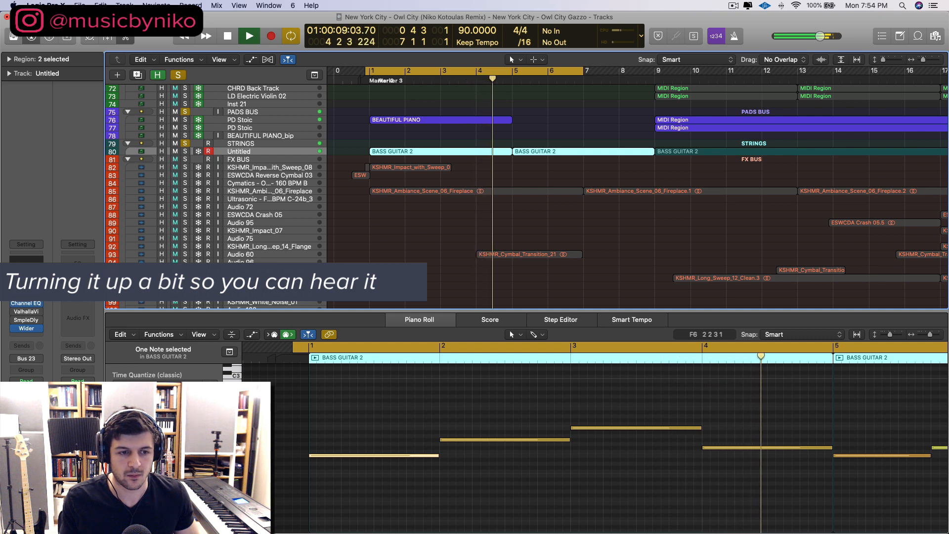
key(space)
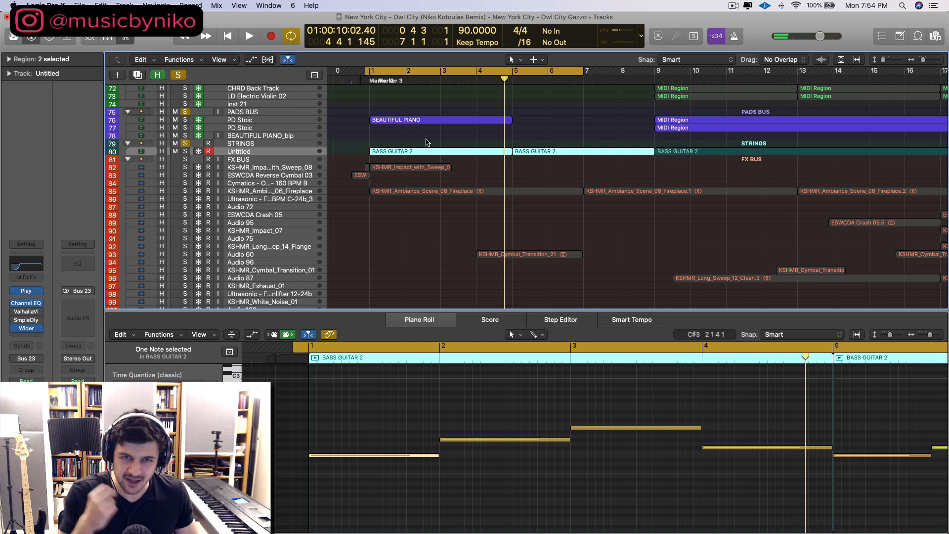
- Solo the FX BUS and extend the cycle range's start back to before the ESWCDA Reverse Cymbal region
scroll(430, 145, up, 3)
scroll(431, 146, up, 5)
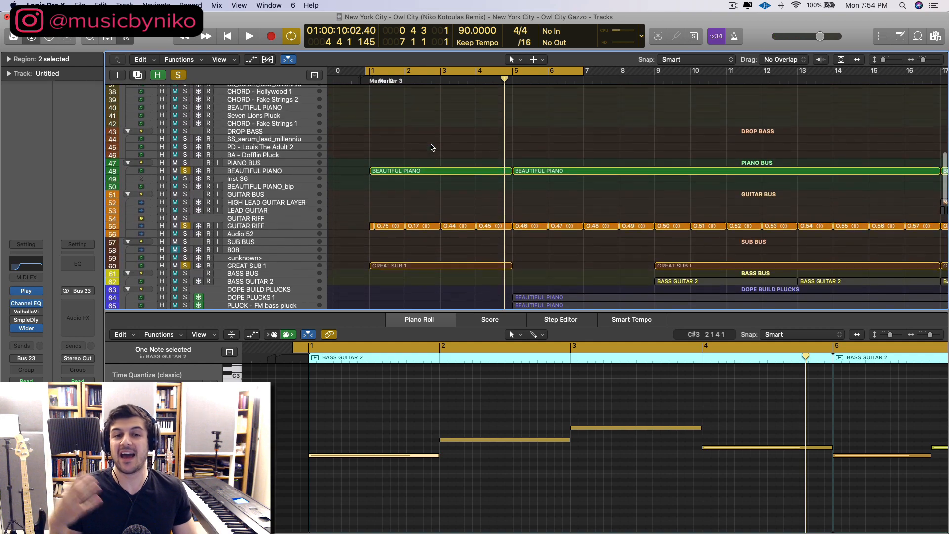
scroll(431, 147, down, 6)
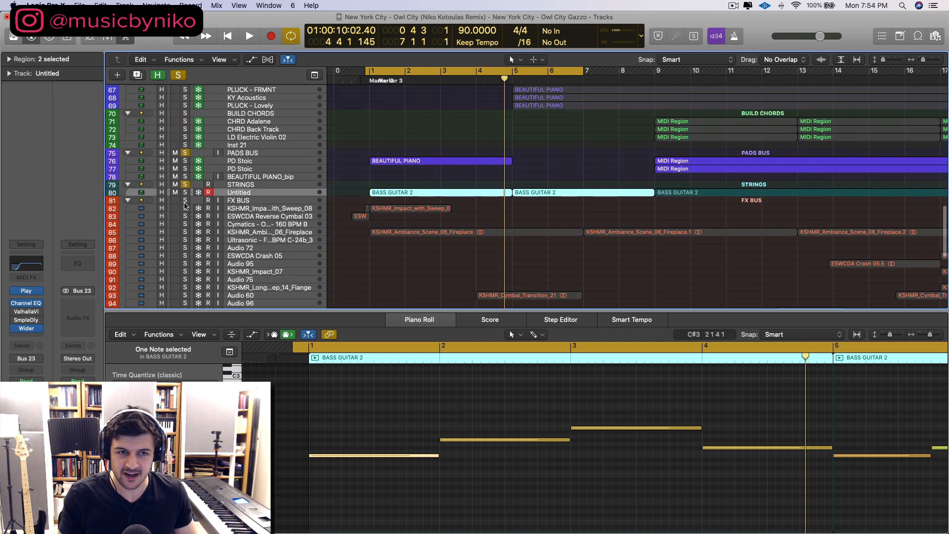
click(185, 200)
scroll(379, 228, down, 6)
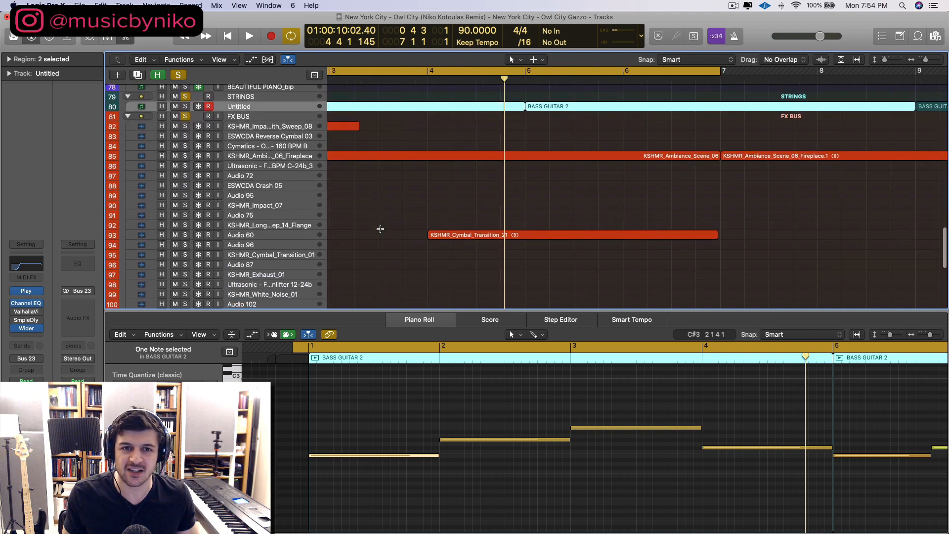
scroll(380, 229, left, 8)
scroll(407, 222, up, 5)
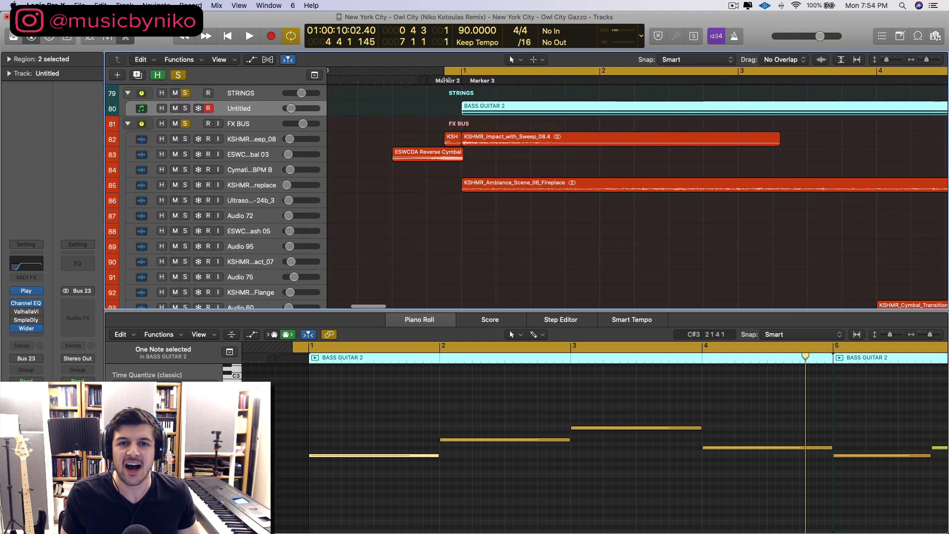
drag(446, 72, 378, 74)
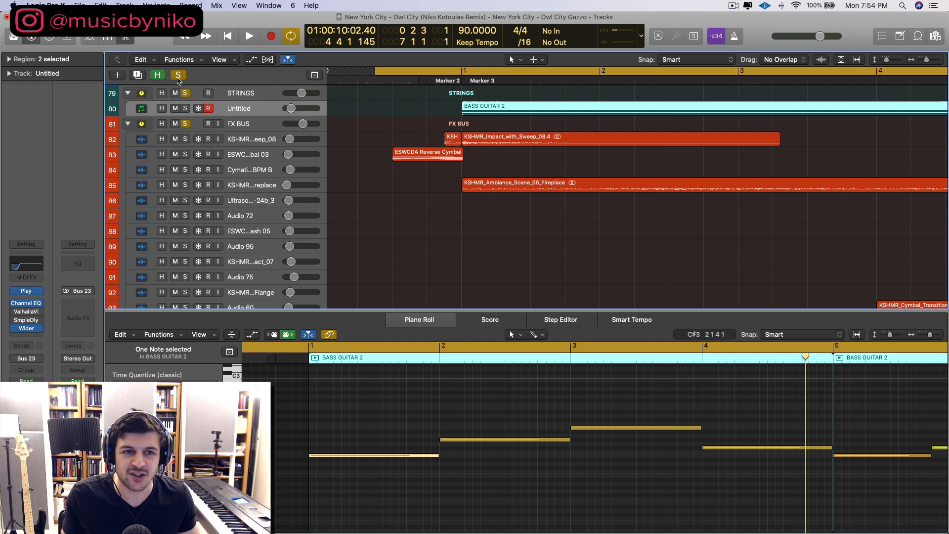
- Take the other tracks out of solo and play the FX BUS effects alone from the cycle start
click(185, 93)
key(space)
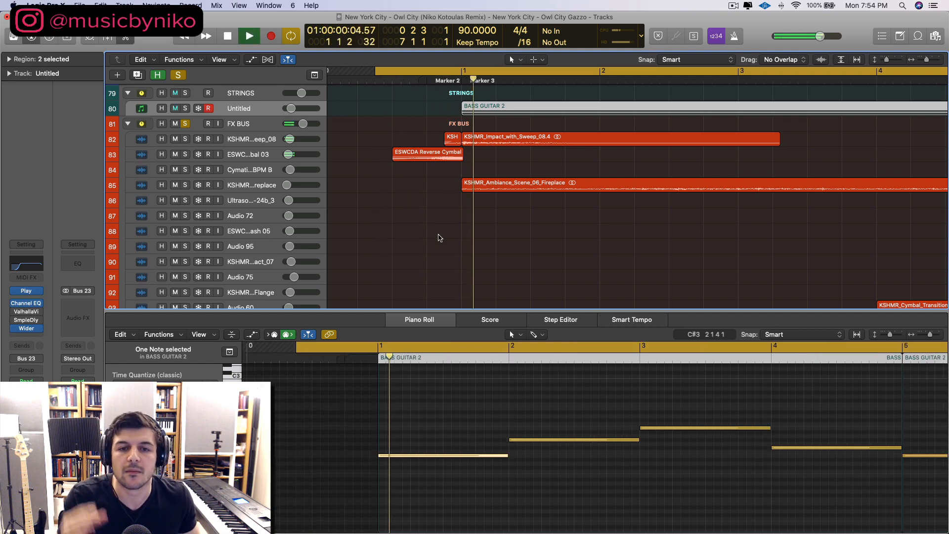
scroll(440, 238, down, 4)
scroll(439, 238, up, 3)
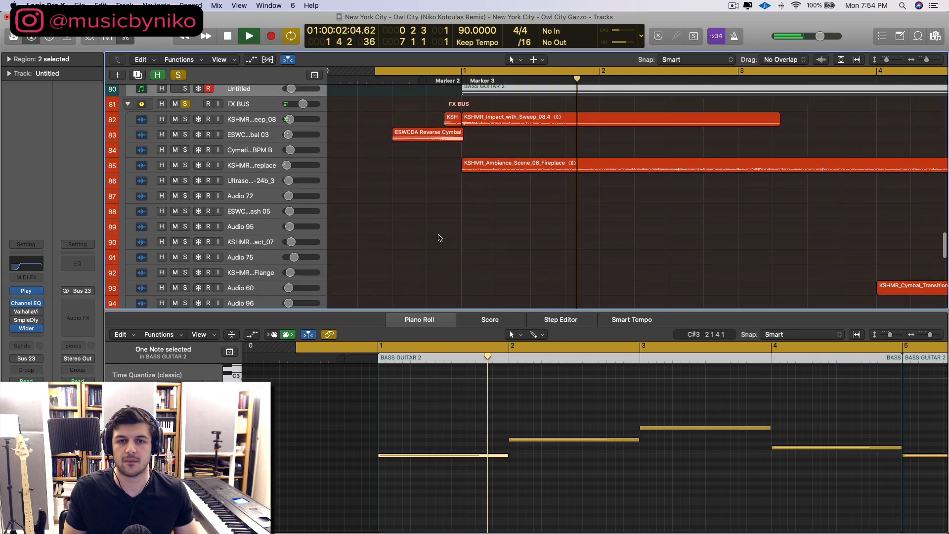
scroll(439, 237, down, 6)
scroll(438, 235, down, 2)
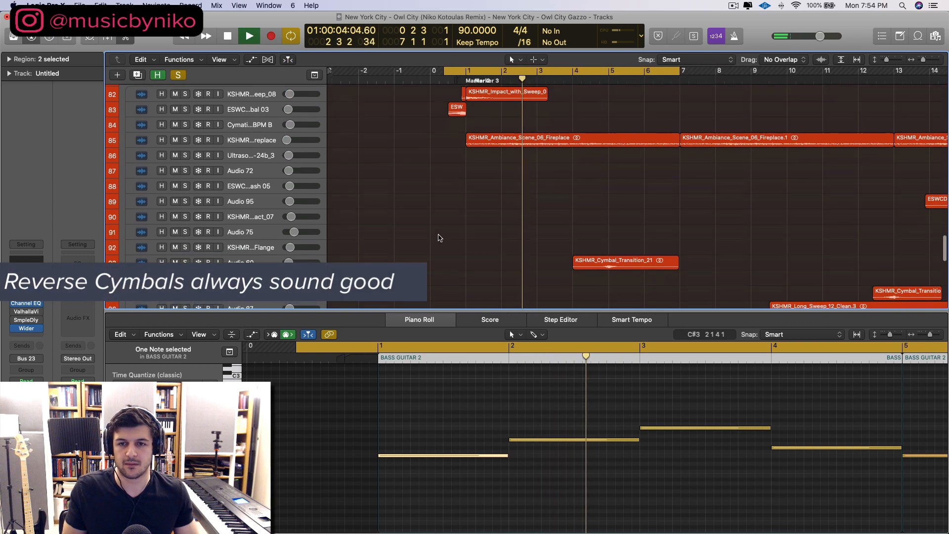
scroll(439, 235, up, 1)
key(super+Left)
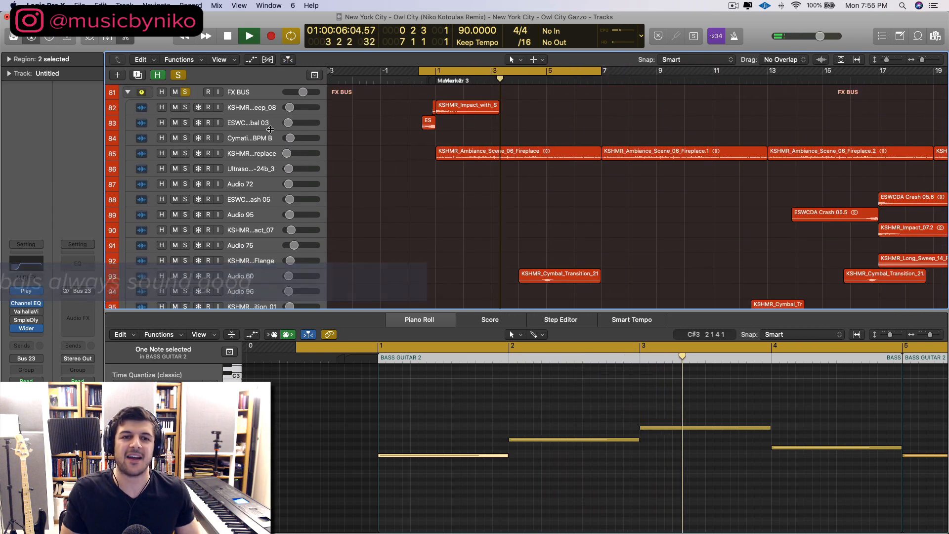
- Stop playback and show the waveform of the first KSHMR_Ambiance_Scene_06_Fireplace region
key(space)
click(246, 149)
scroll(421, 199, down, 1)
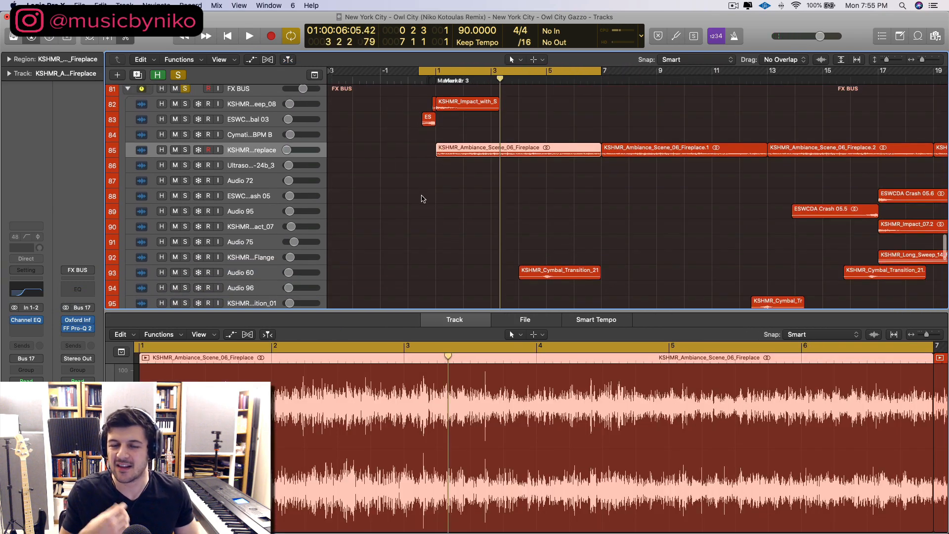
scroll(499, 166, down, 10)
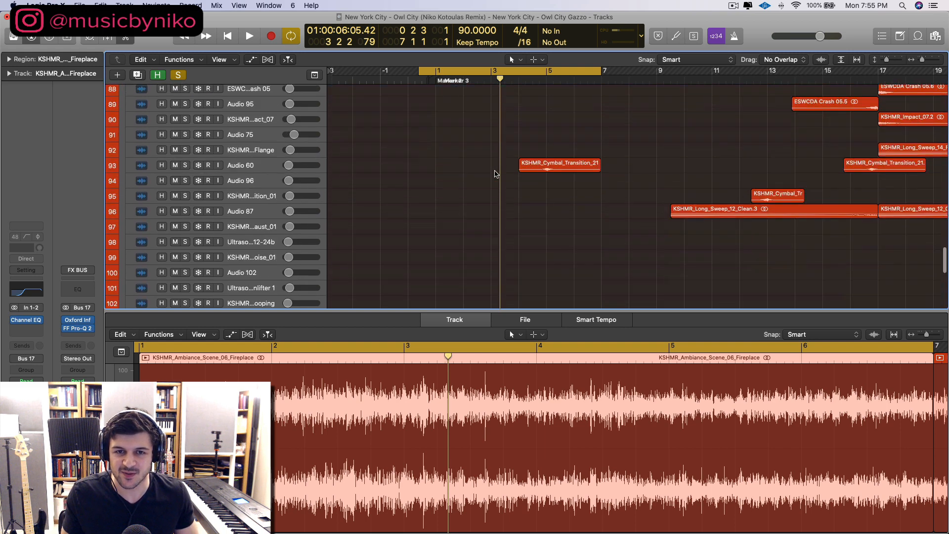
- Play the effects from the cycle start and slightly raise the volume of the ESWCDA Crash 05 track
key(super+Down)
key(super+Down)
key(super+Down)
key(super+Down)
key(super+Down)
key(super+Down)
key(super+Down)
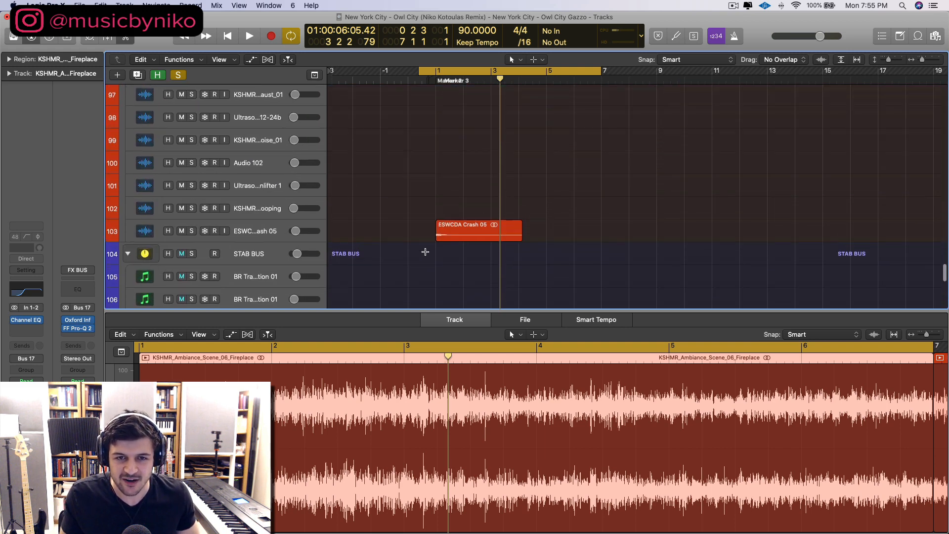
scroll(401, 171, down, 1)
key(space)
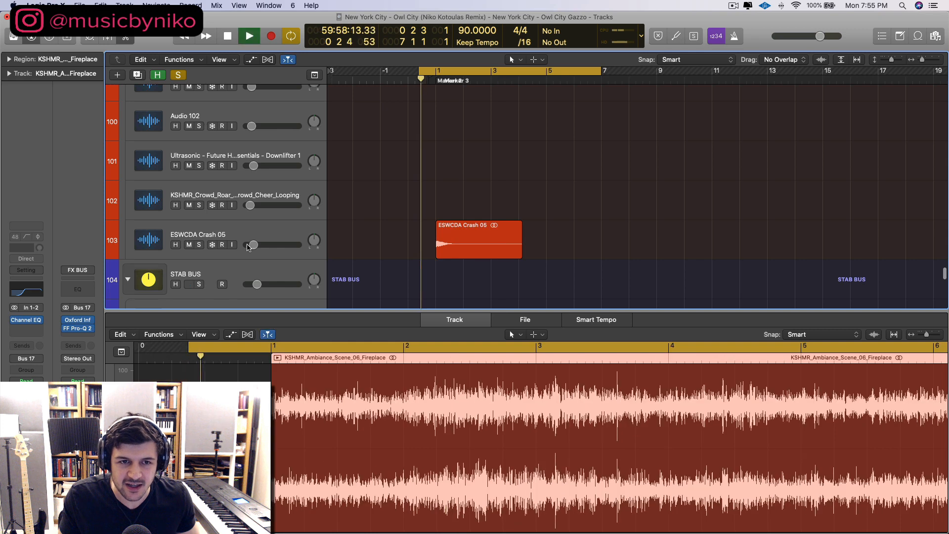
drag(253, 245, 254, 245)
key(super+Up)
key(super+Up)
key(super+Up)
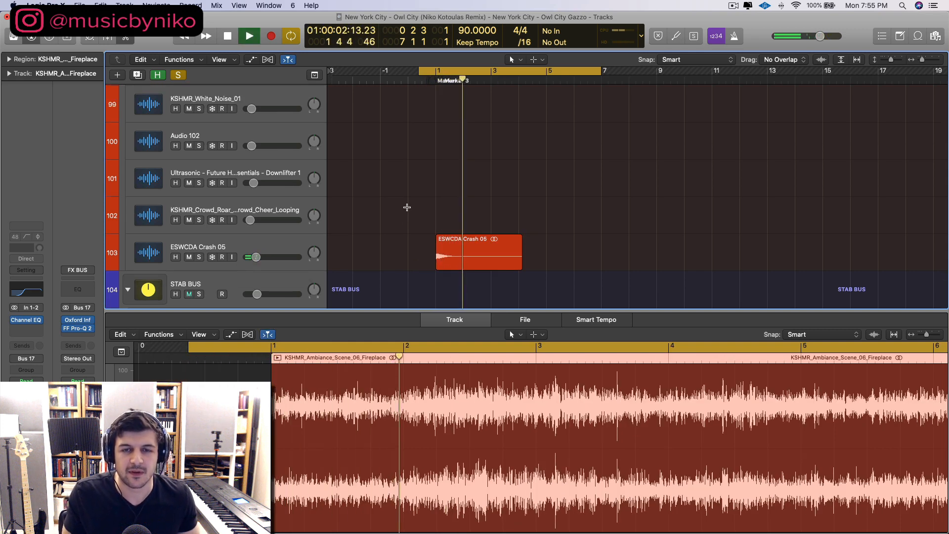
key(super+Up)
key(super+Up)
key(super+Up)
key(super+Up)
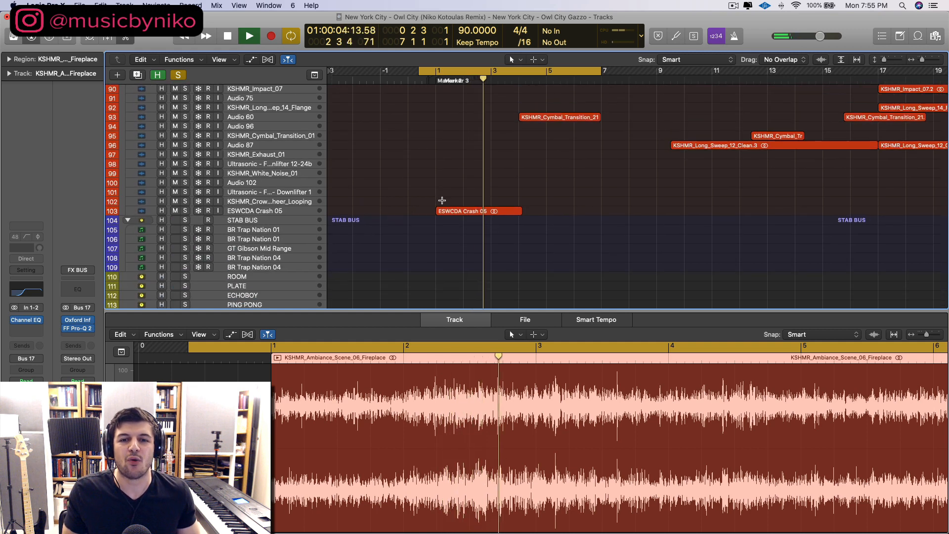
- Solo the pads, strings, GREAT SUB 1, lower GUITAR RIFF, Audio 52 and piano bus's BEAUTIFUL PIANO tracks alongside the FX BUS
scroll(433, 200, up, 1)
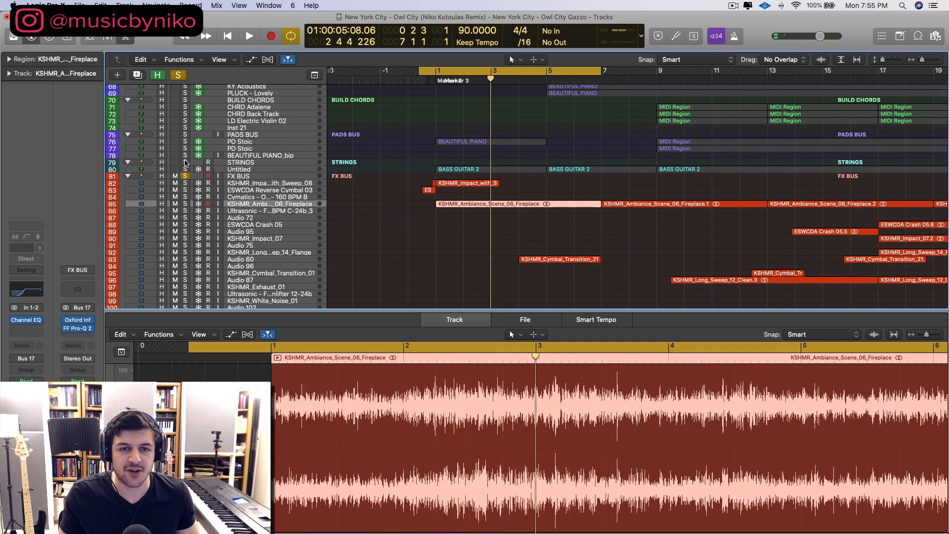
click(184, 135)
scroll(186, 148, up, 10)
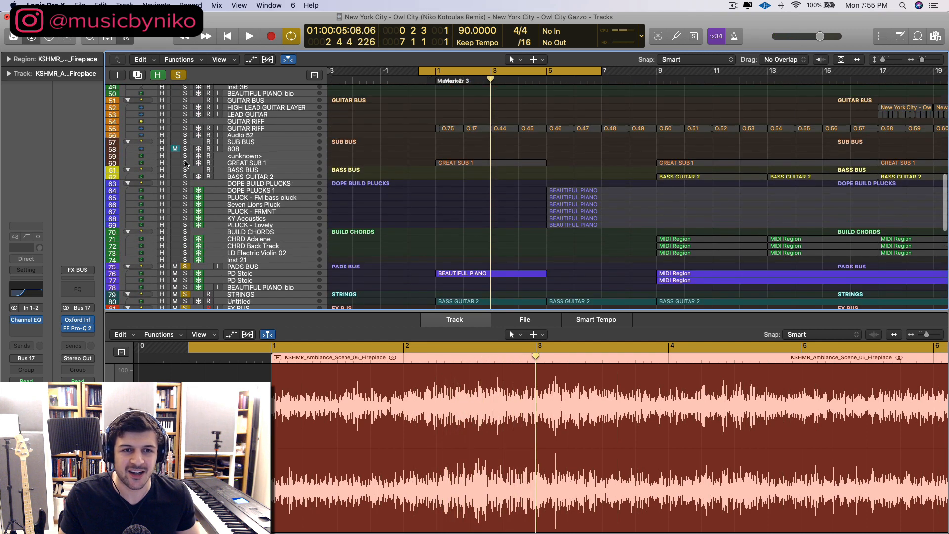
click(186, 170)
click(185, 163)
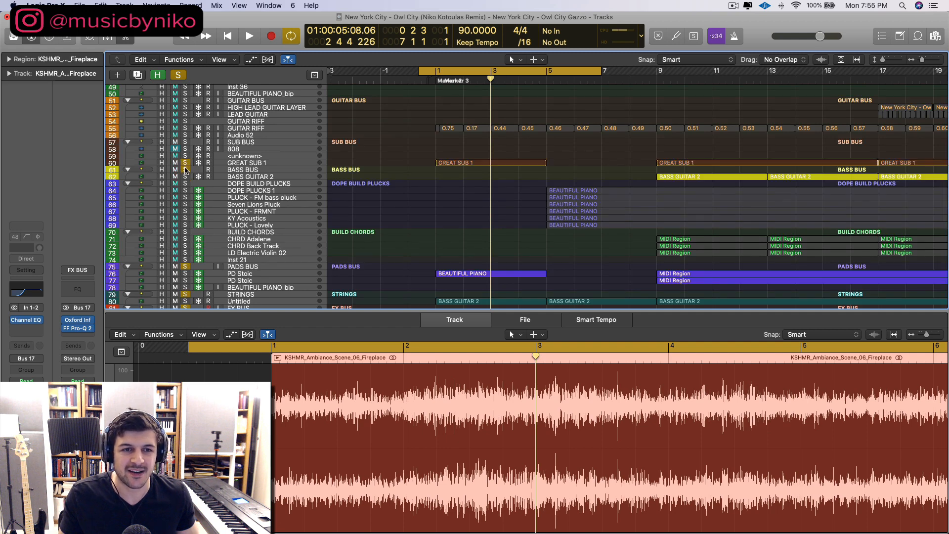
click(185, 169)
click(185, 128)
click(185, 135)
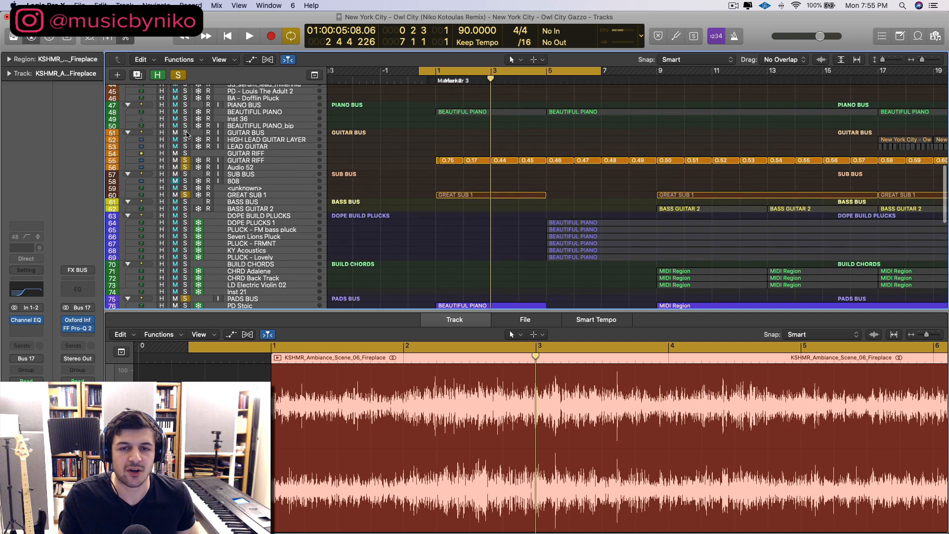
scroll(314, 178, up, 8)
scroll(346, 180, up, 8)
- Play all the soloed intro layers together from the cycle start and enlarge the tracks area
key(space)
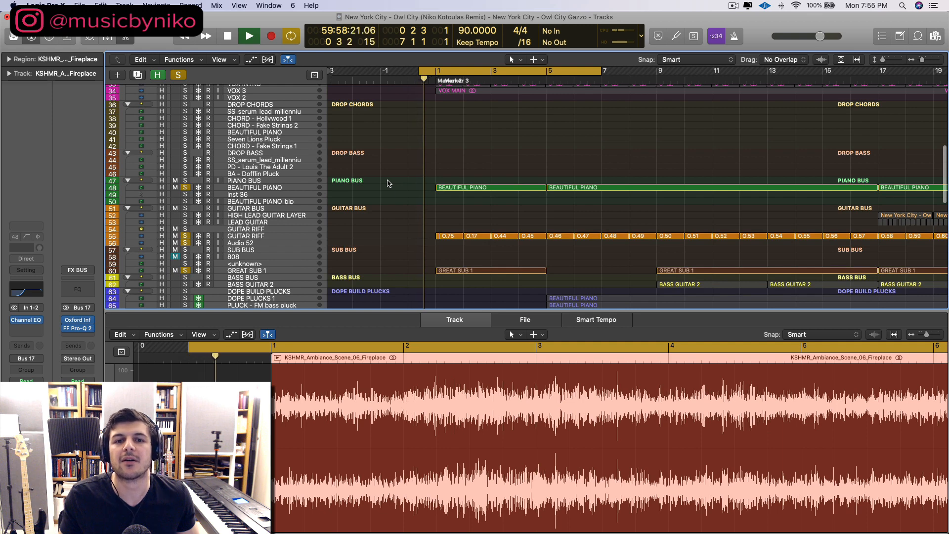
scroll(388, 183, up, 8)
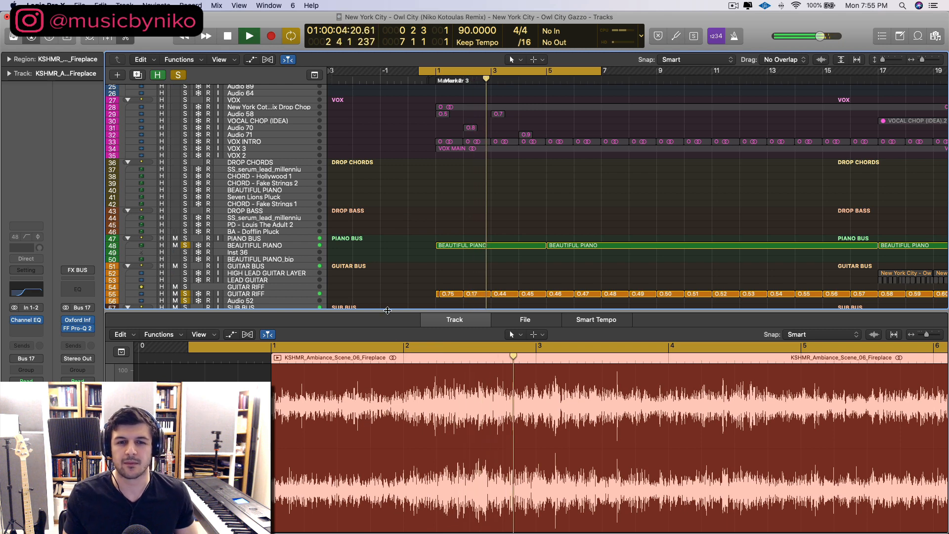
drag(402, 311, 403, 353)
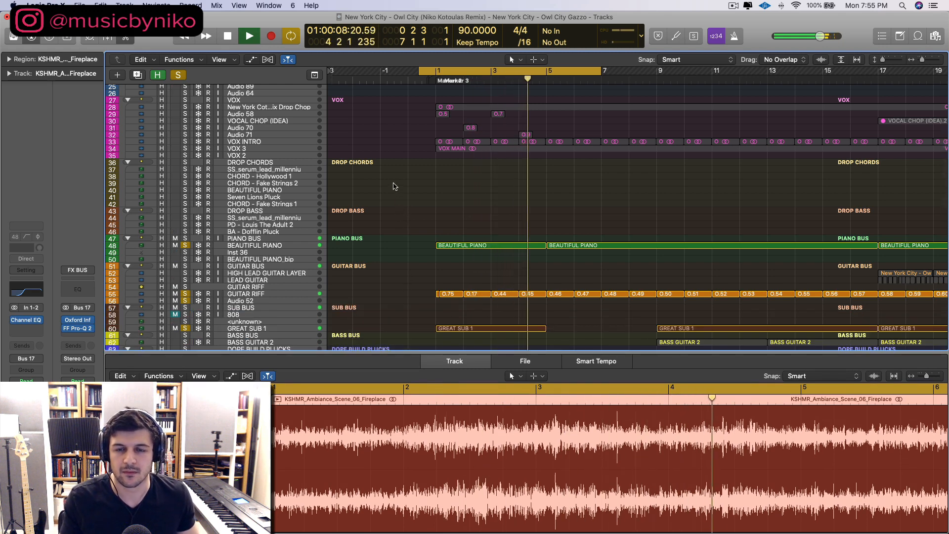
scroll(393, 187, up, 2)
scroll(395, 186, up, 3)
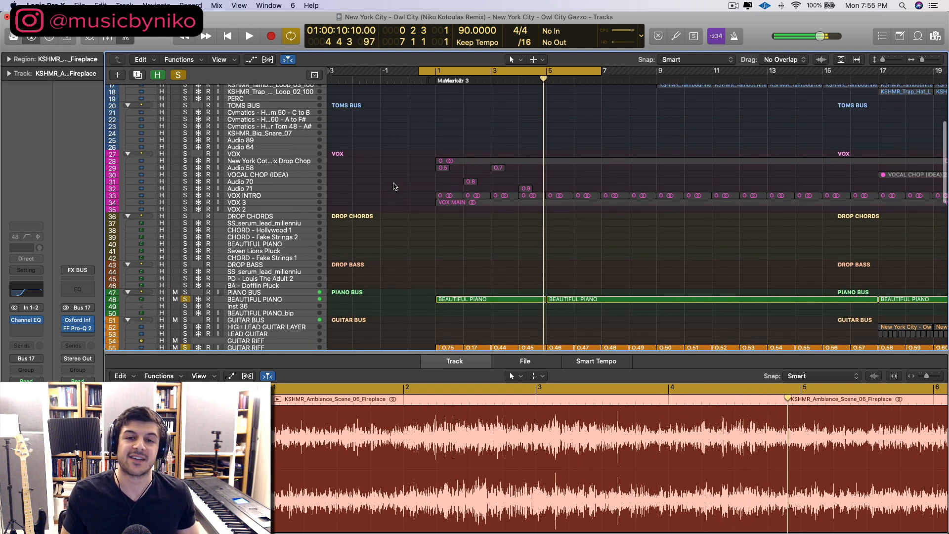
- Solo only the VOX bus, clearing the solo of all the instrument and effect tracks
key(super+Down)
key(super+Down)
key(super+Down)
key(super+Down)
key(super+Down)
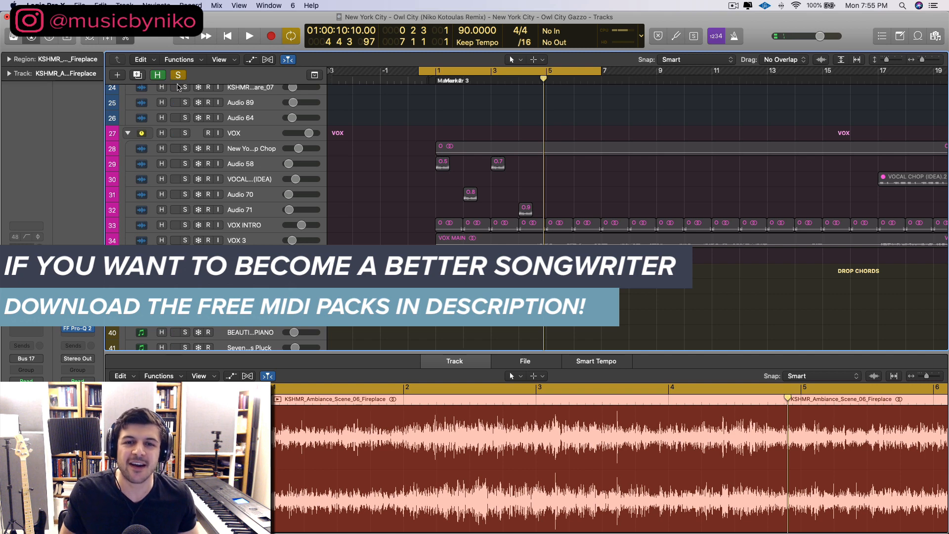
click(186, 132)
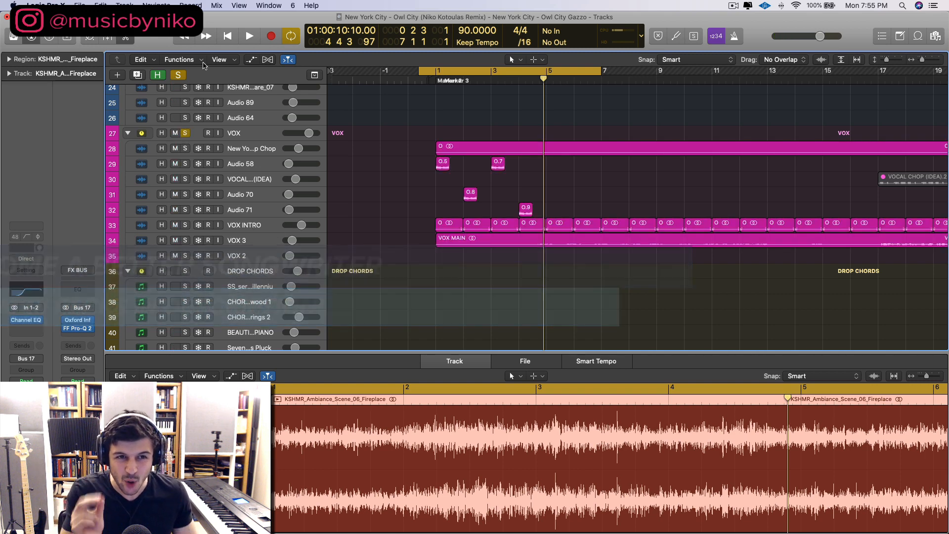
click(185, 133)
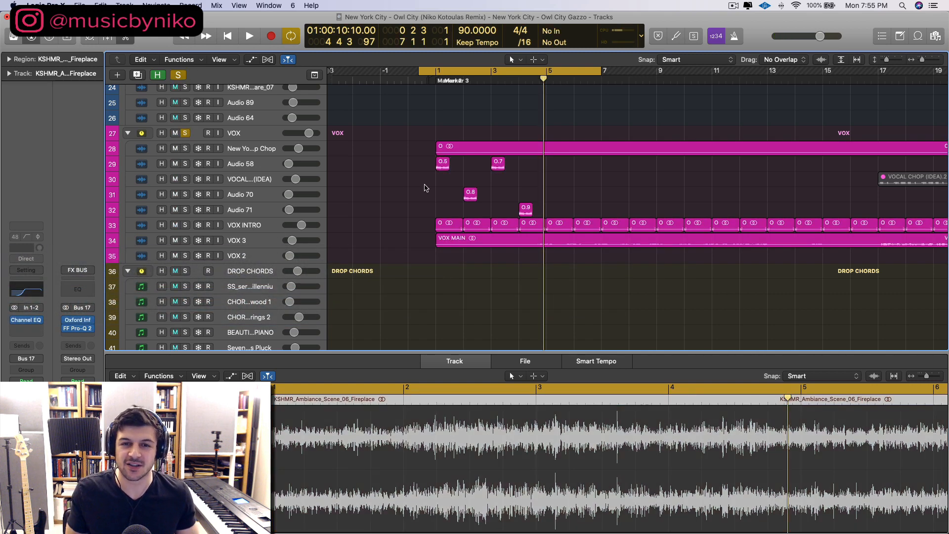
- Solo the New York Coty Remix Drop Chop track in place of the whole VOX bus
key(super+Right)
key(super+Right)
key(super+Right)
key(super+Right)
scroll(382, 164, left, 8)
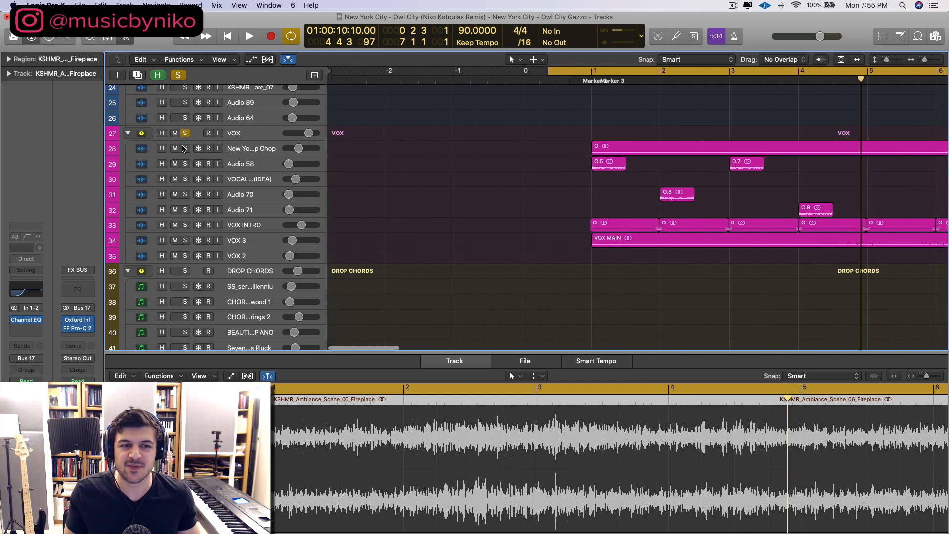
click(185, 148)
click(184, 133)
- Play the drop chop track from the cycle start and enlarge the vocal tracks to show their waveforms
scroll(373, 176, right, 1)
key(space)
scroll(514, 142, right, 3)
key(super+Down)
key(super+Down)
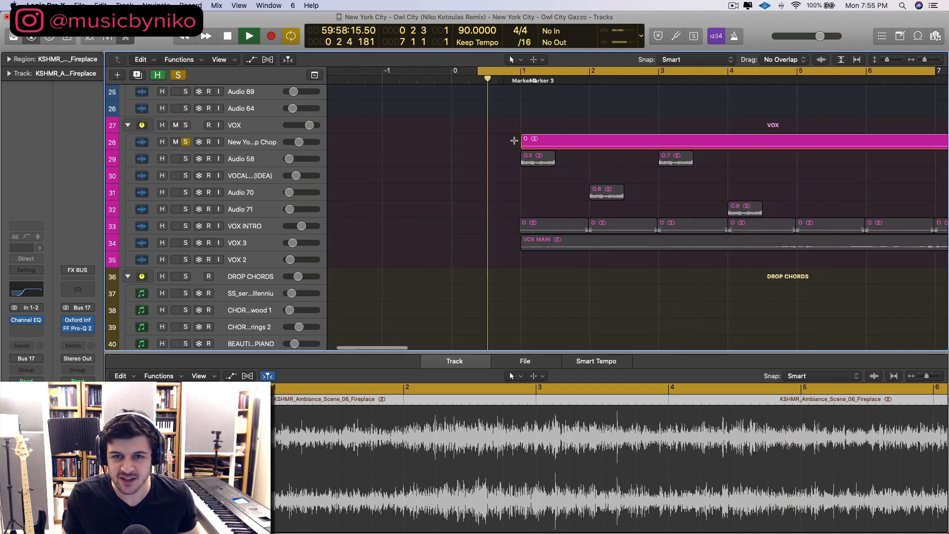
key(super+Down)
key(super+Down)
scroll(412, 191, up, 3)
key(super+Down)
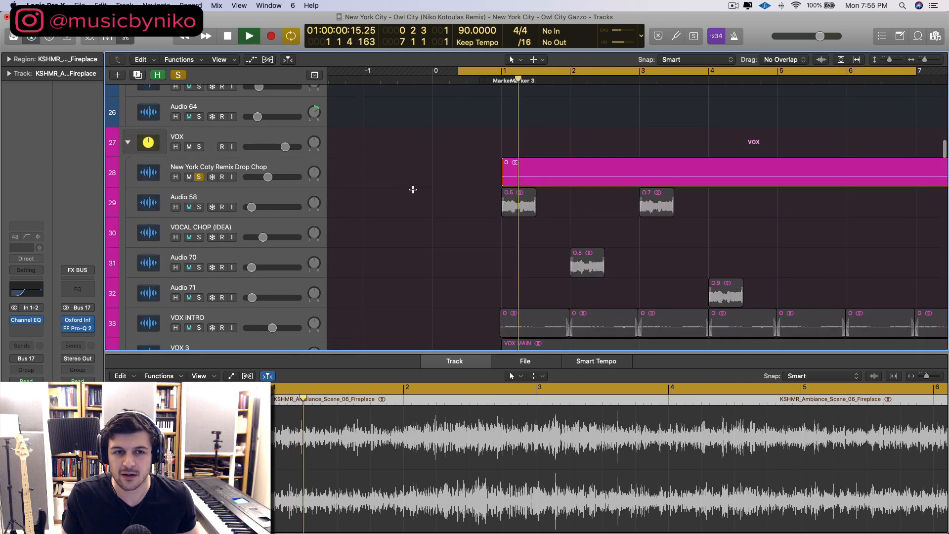
key(super+Down)
key(super+Down)
scroll(429, 189, down, 3)
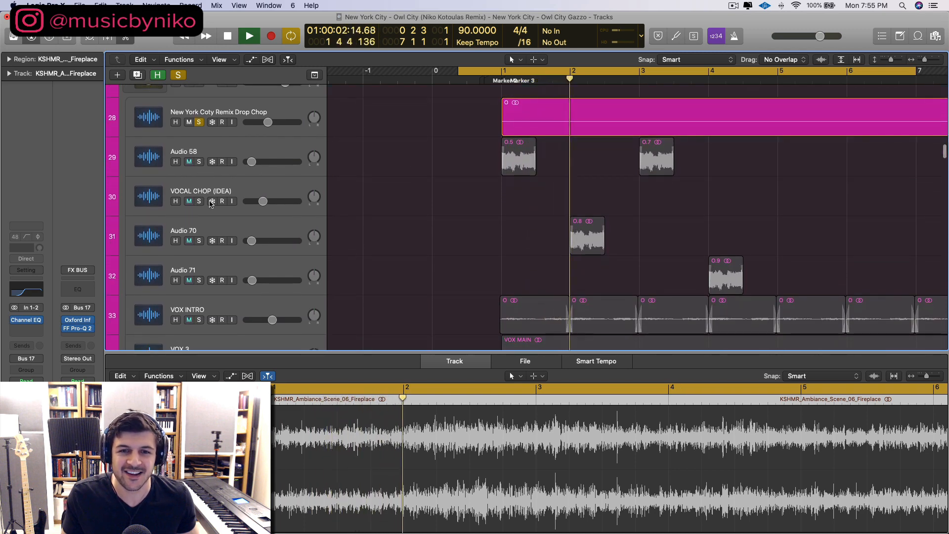
- Solo the VOX INTRO track as well during playback and select it to show its regions' waveforms and plug-ins
scroll(210, 223, down, 3)
click(198, 277)
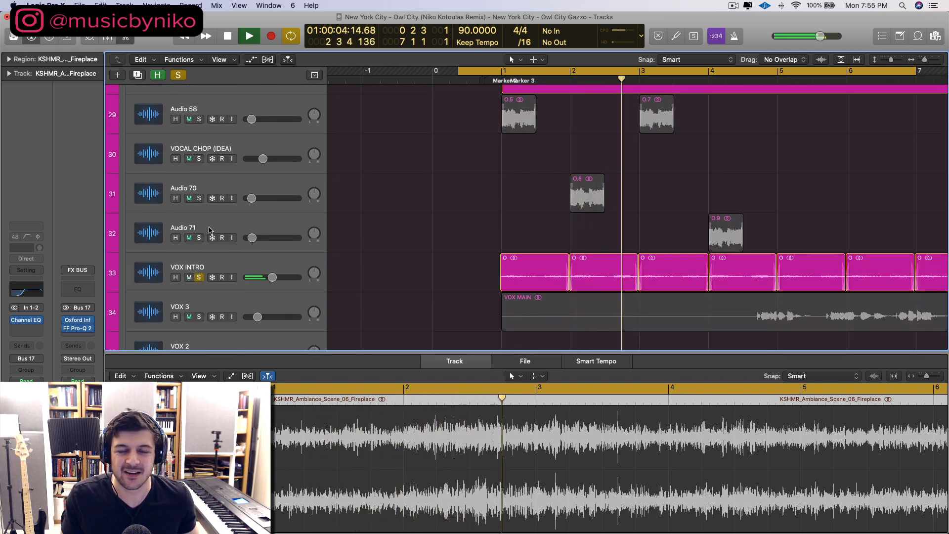
scroll(210, 164, up, 2)
scroll(217, 158, down, 4)
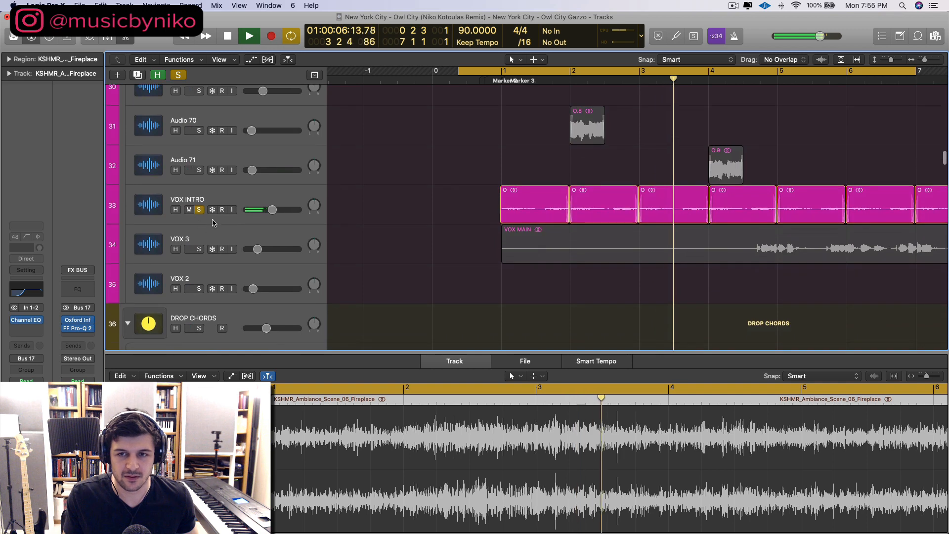
scroll(216, 222, up, 2)
scroll(216, 222, up, 1)
click(323, 265)
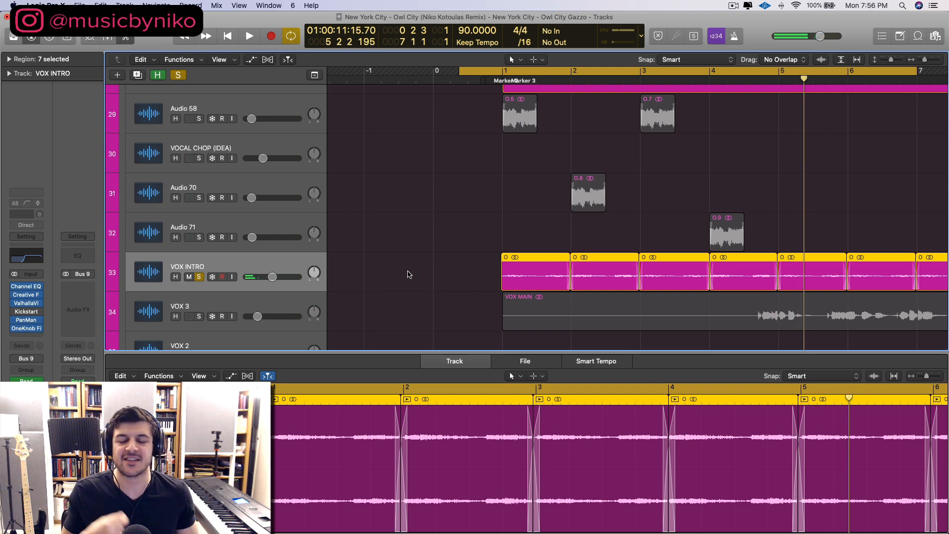
- Deselect the VOX INTRO regions and look over the vocal regions across the intro
click(471, 298)
scroll(471, 298, down, 3)
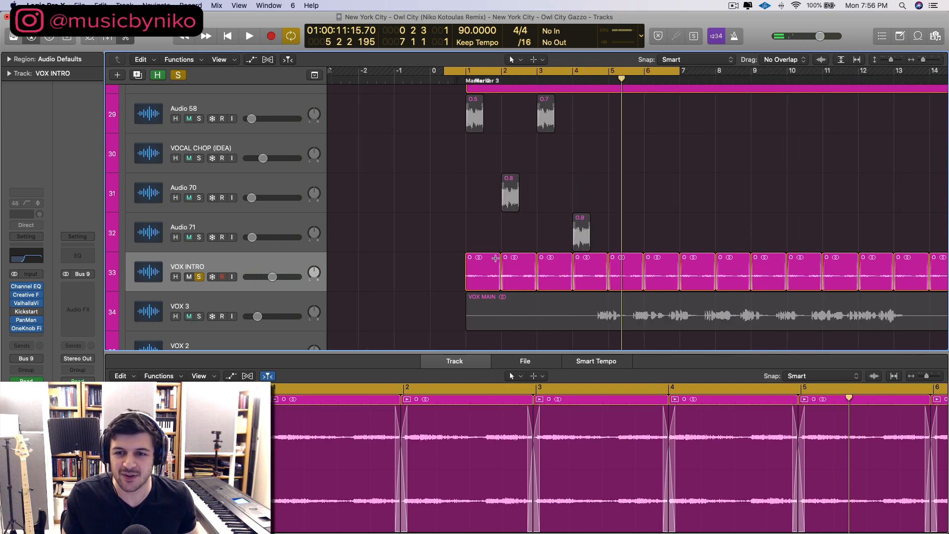
scroll(495, 261, up, 2)
scroll(496, 260, down, 1)
scroll(496, 261, down, 1)
scroll(496, 261, down, 2)
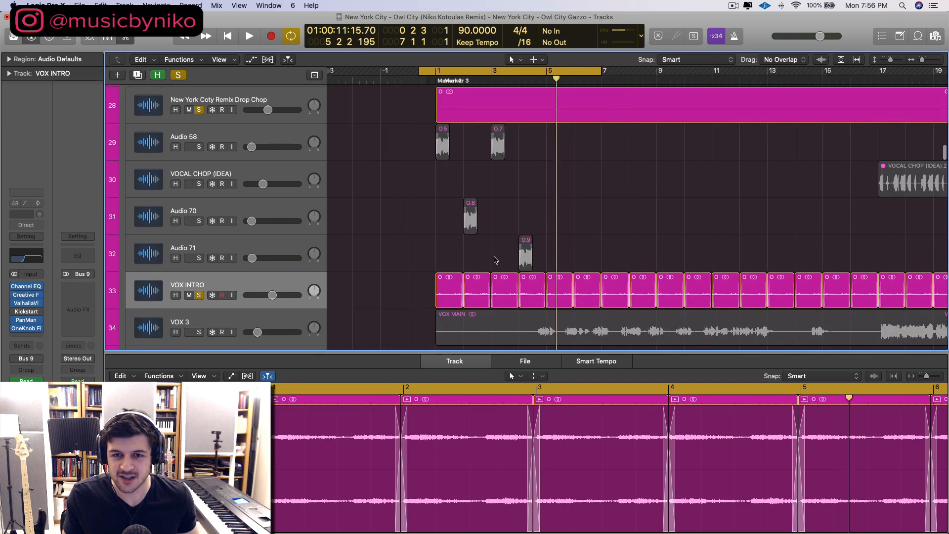
- Increase the Width of the PanMan panner on the VOX INTRO track during playback, and close the plug-in
click(40, 322)
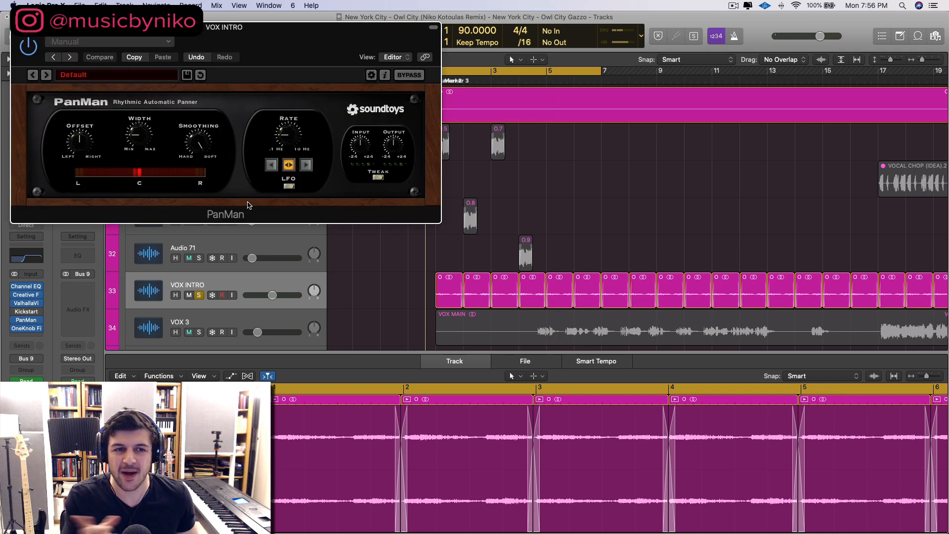
key(space)
drag(138, 148, 138, 132)
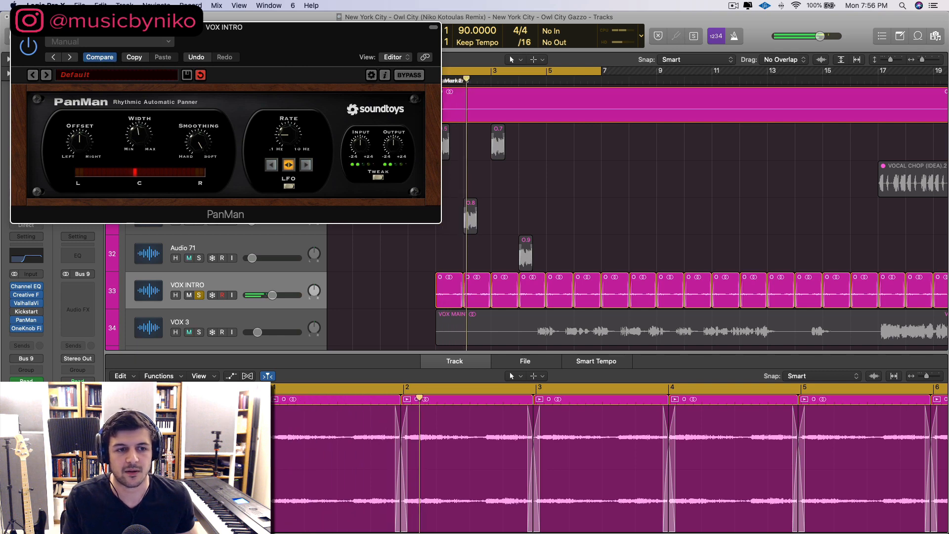
click(18, 28)
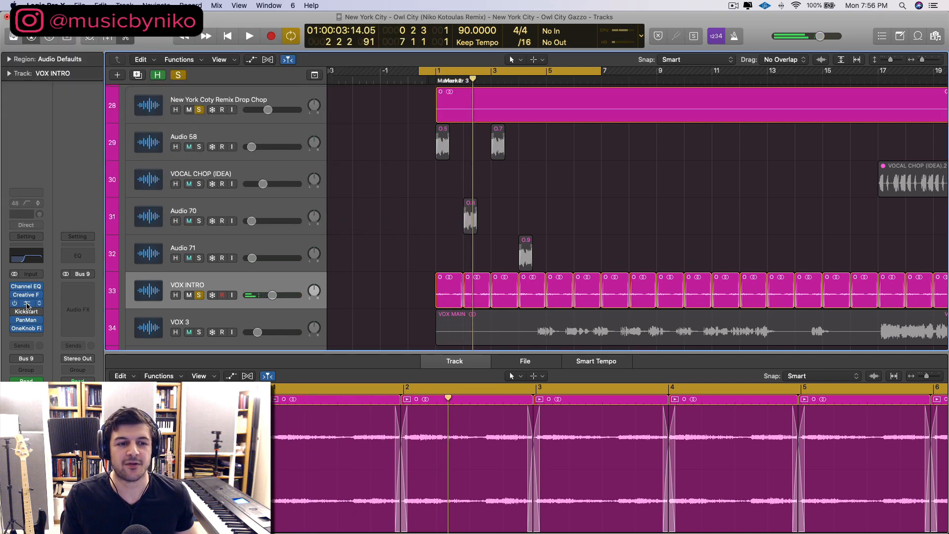
- Inspect the VOX INTRO track's ValhallaVintageVerb and OneKnob Filter settings, and show the track automation
click(27, 306)
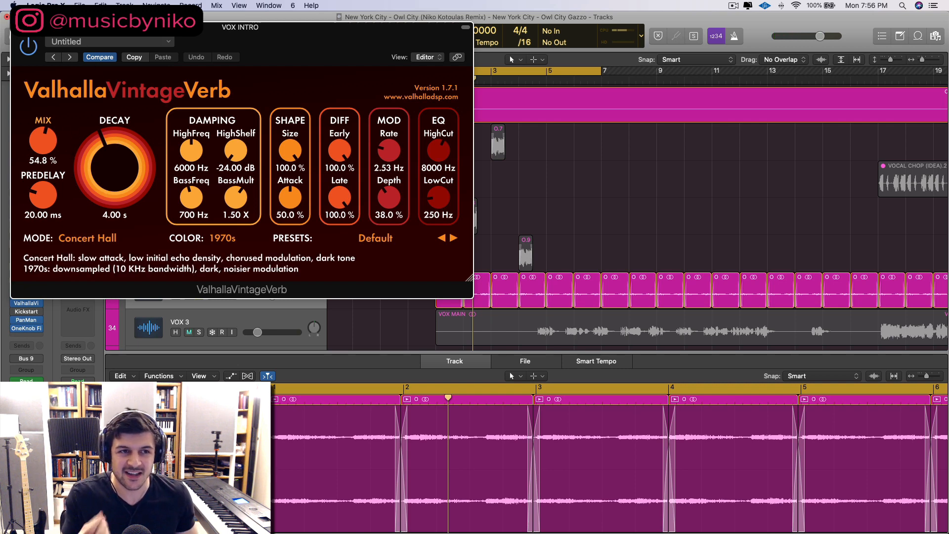
click(18, 27)
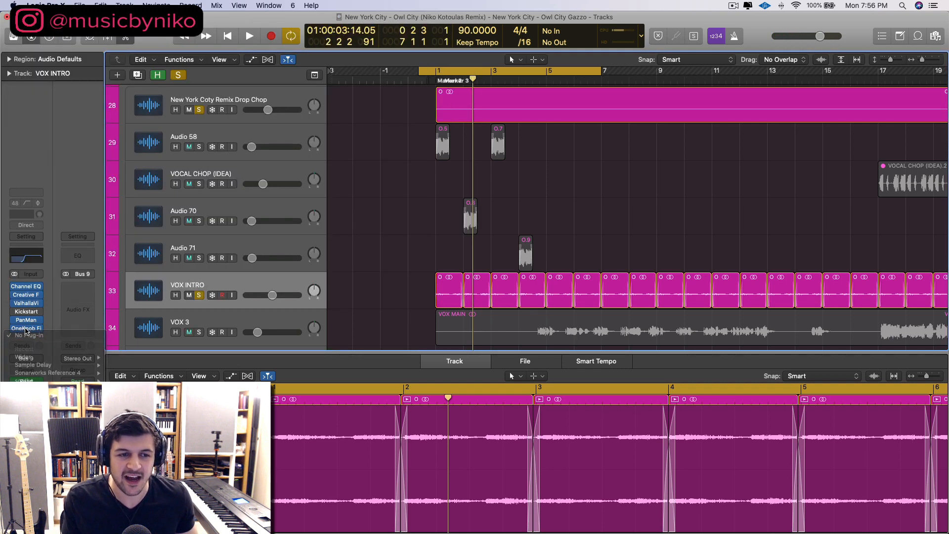
click(27, 328)
key(a)
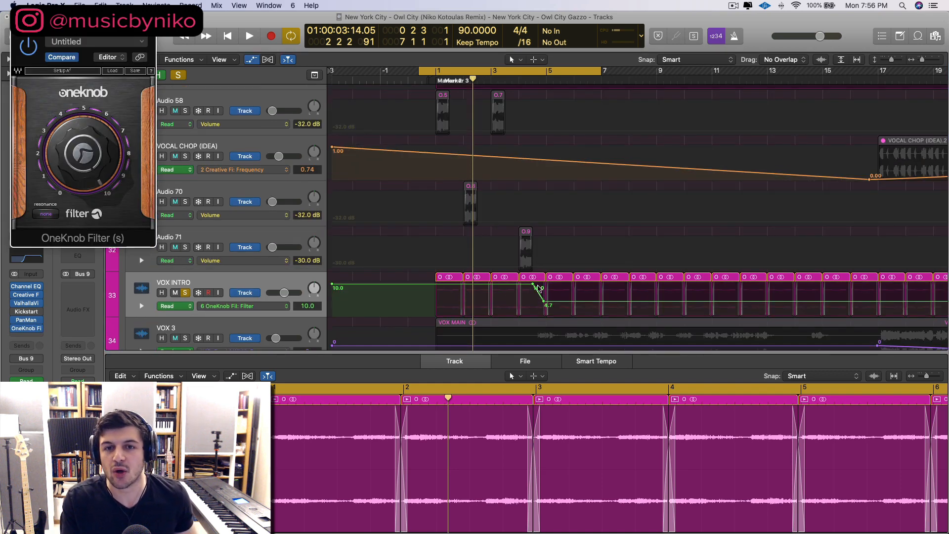
- Play VOX INTRO from late in bar 4 with the cycle off to hear its OneKnob Filter automation, and close the filter
click(533, 79)
click(528, 73)
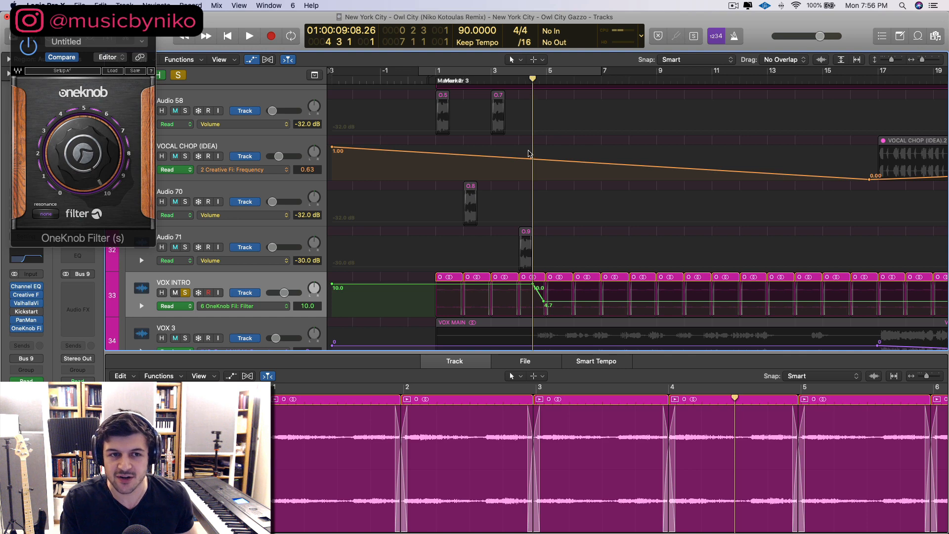
key(space)
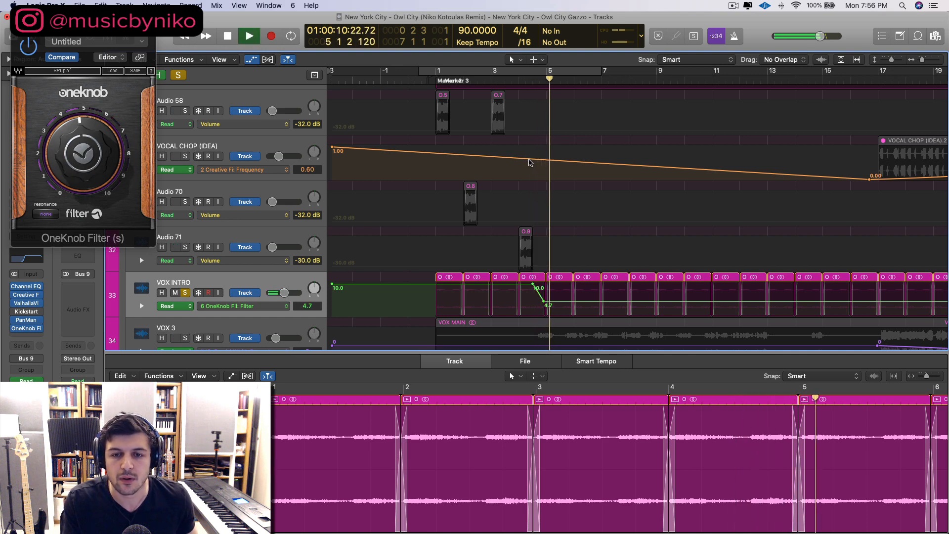
scroll(454, 93, up, 2)
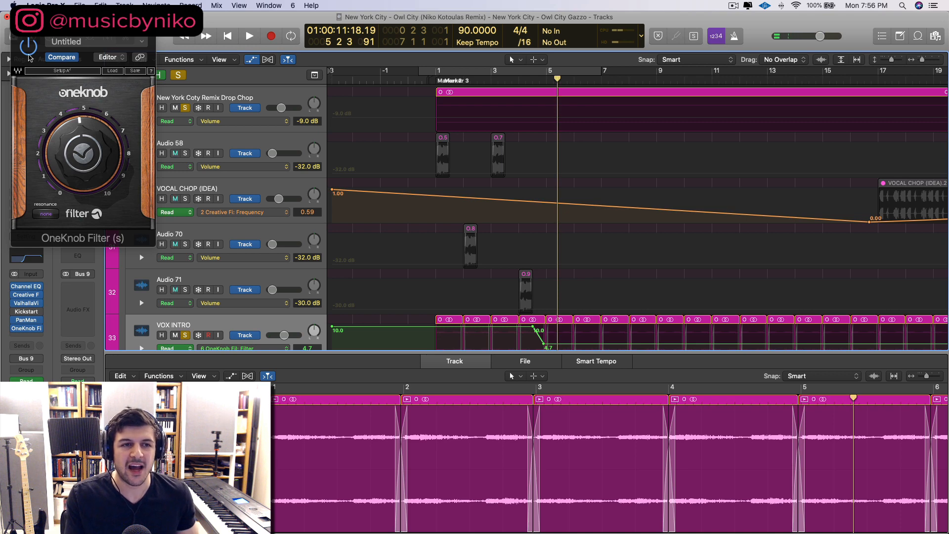
click(18, 31)
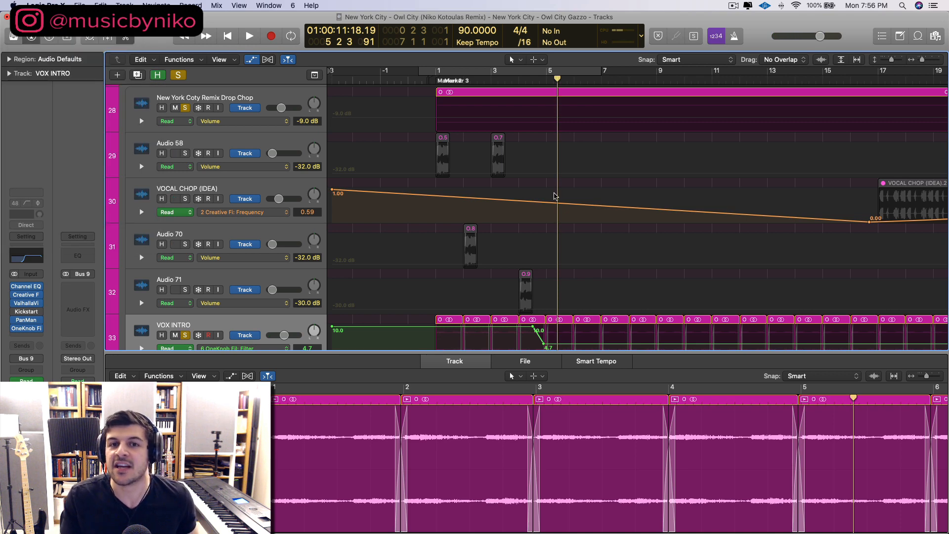
- Solo Audio 58 and play it from the start with the other soloed vocals, and unsolo VOX INTRO and the drop chop track
click(187, 146)
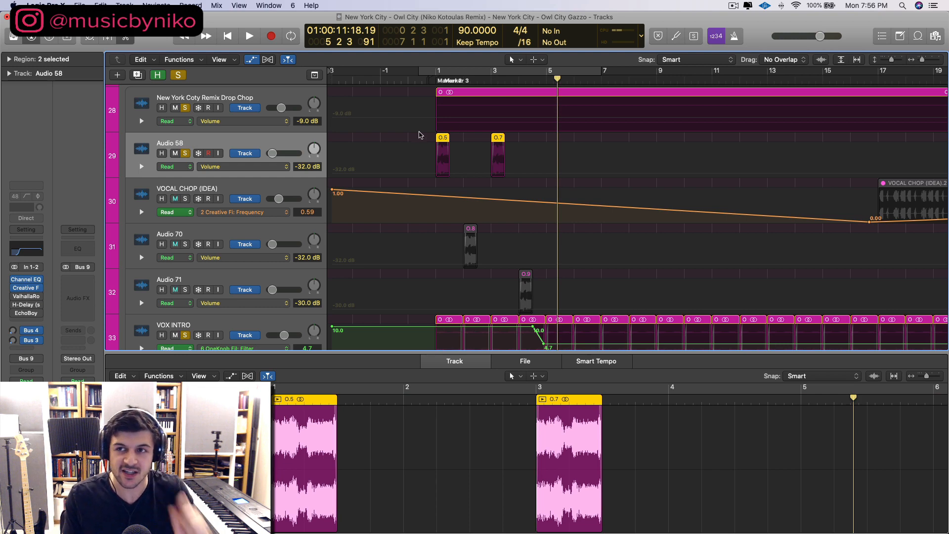
key(space)
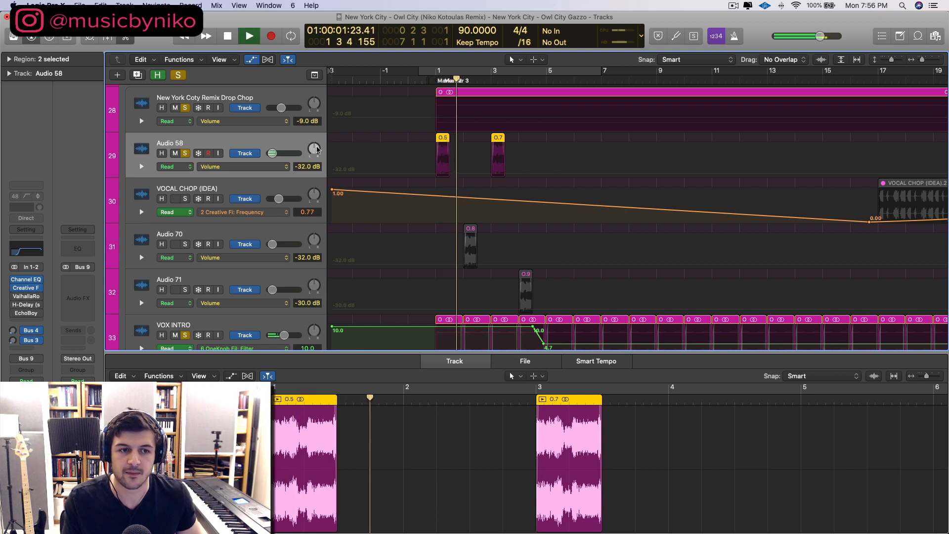
key(space)
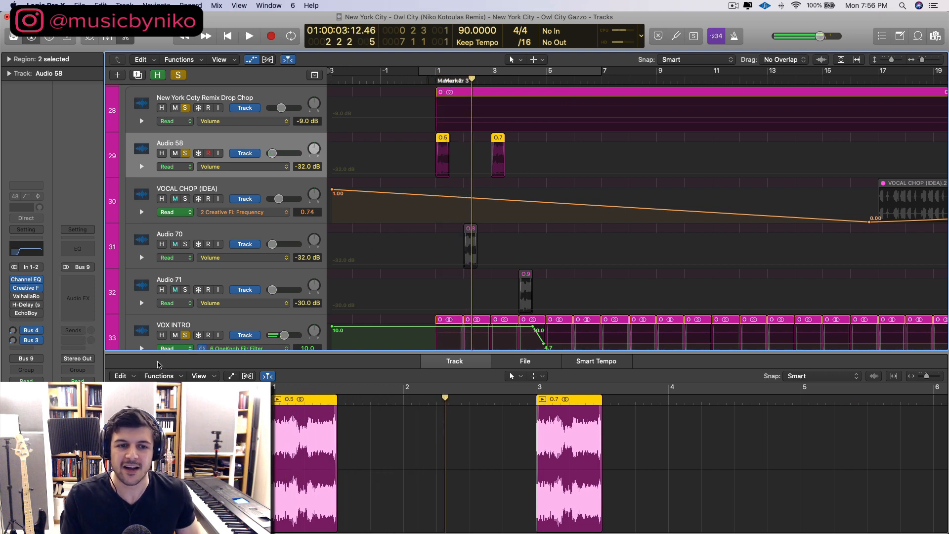
click(185, 336)
click(185, 107)
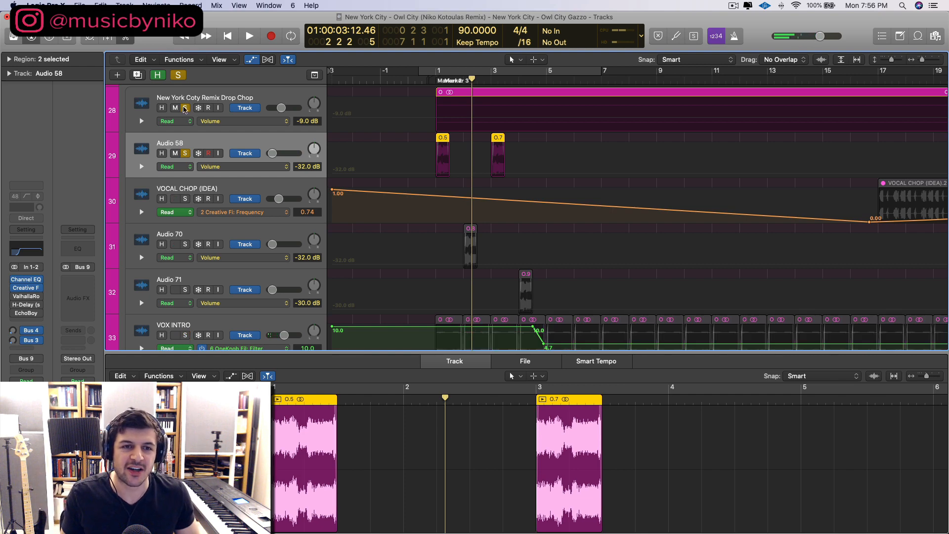
- Inspect the delays on Audio 58's sends: the H-Delay on the Bus 4 ping-pong return and the EchoBoy on Bus 3
click(38, 331)
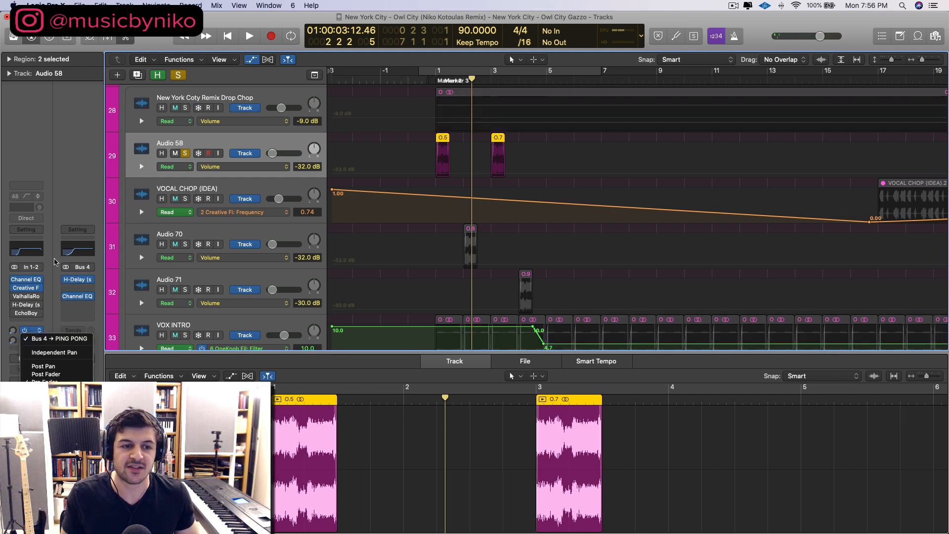
click(70, 192)
click(89, 281)
click(74, 281)
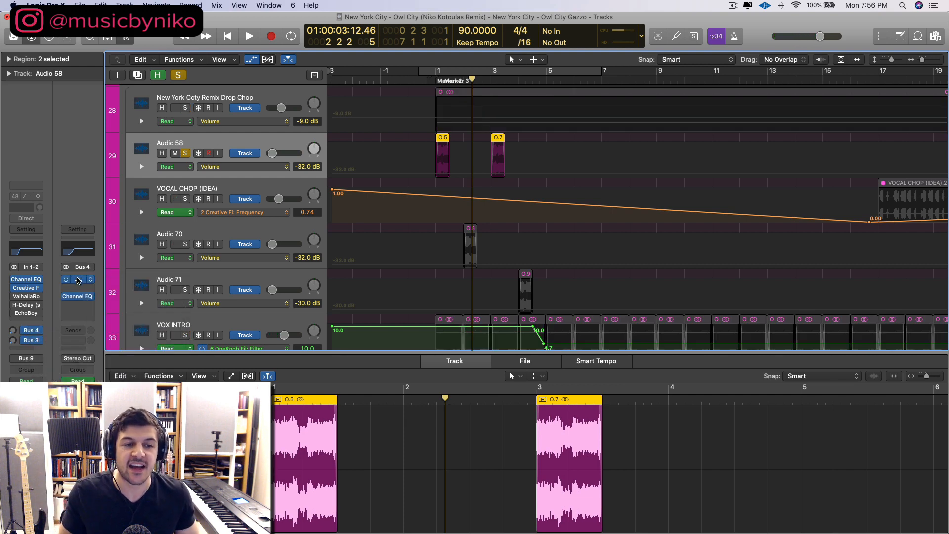
click(78, 281)
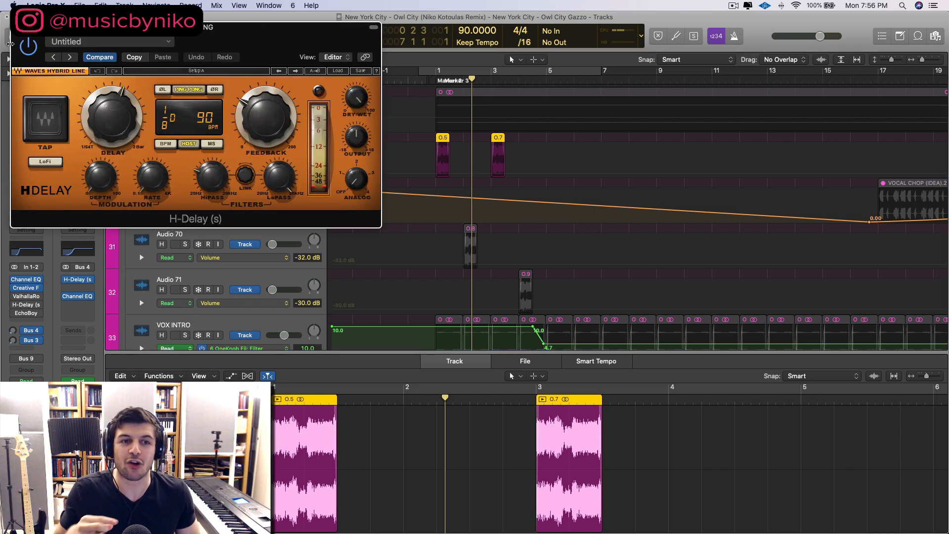
click(14, 33)
click(28, 340)
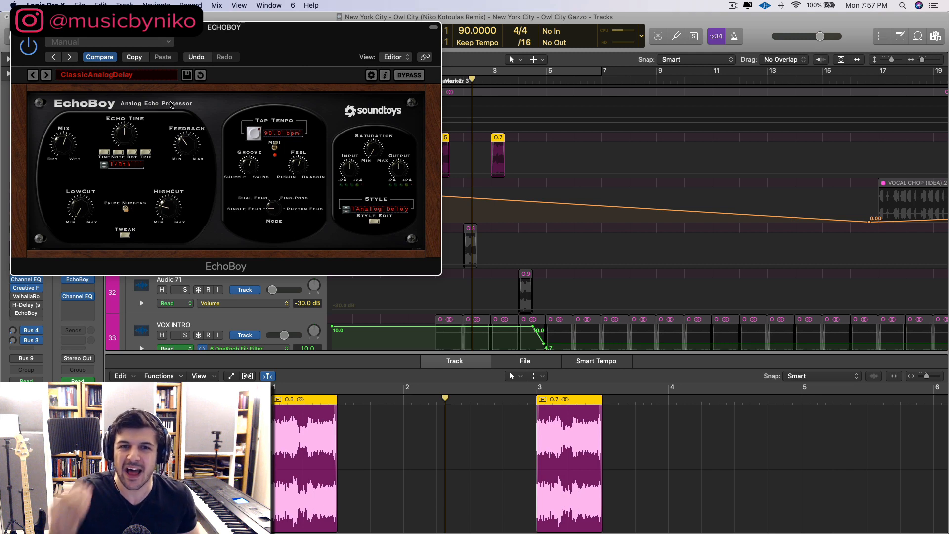
click(18, 27)
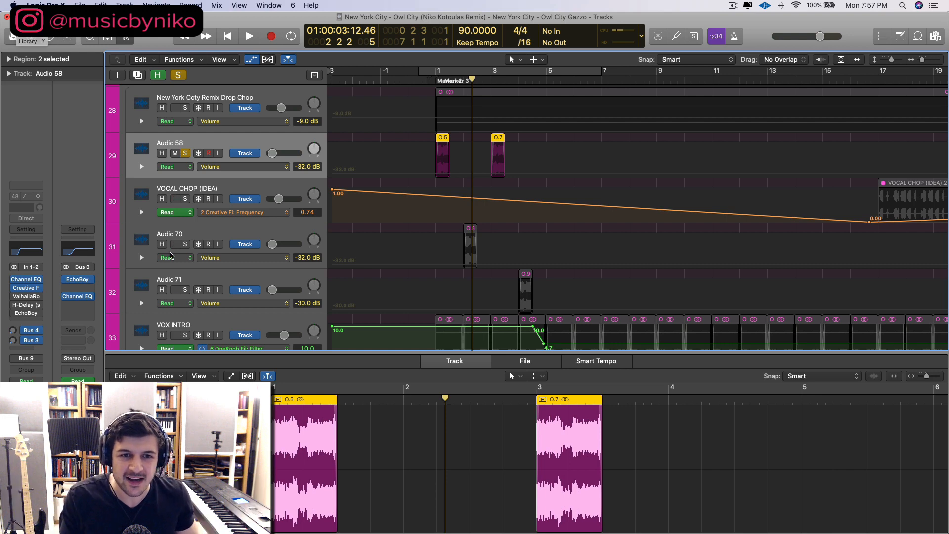
- Solo only the Audio 70 track and open its Little AlterBoy plug-in beside the track headers
click(220, 229)
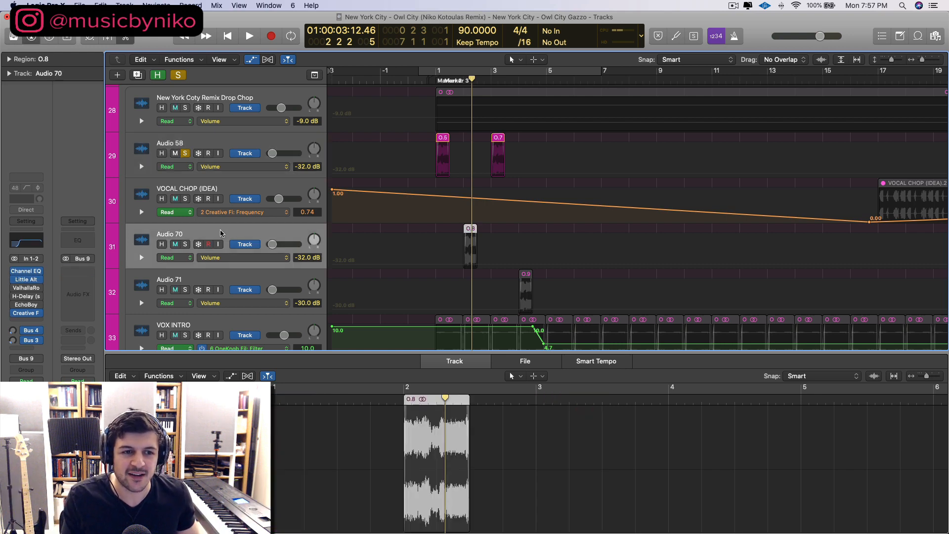
click(185, 245)
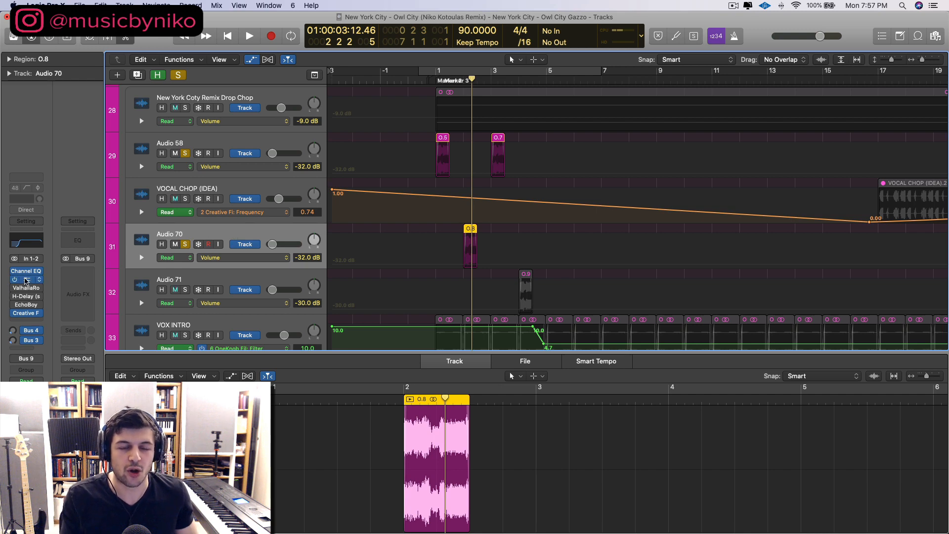
drag(256, 58, 723, 94)
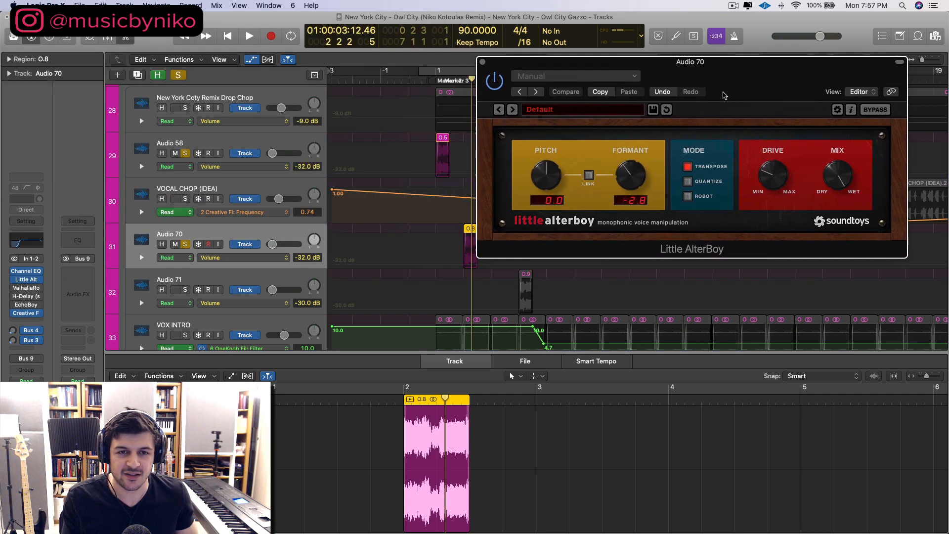
click(178, 75)
click(184, 244)
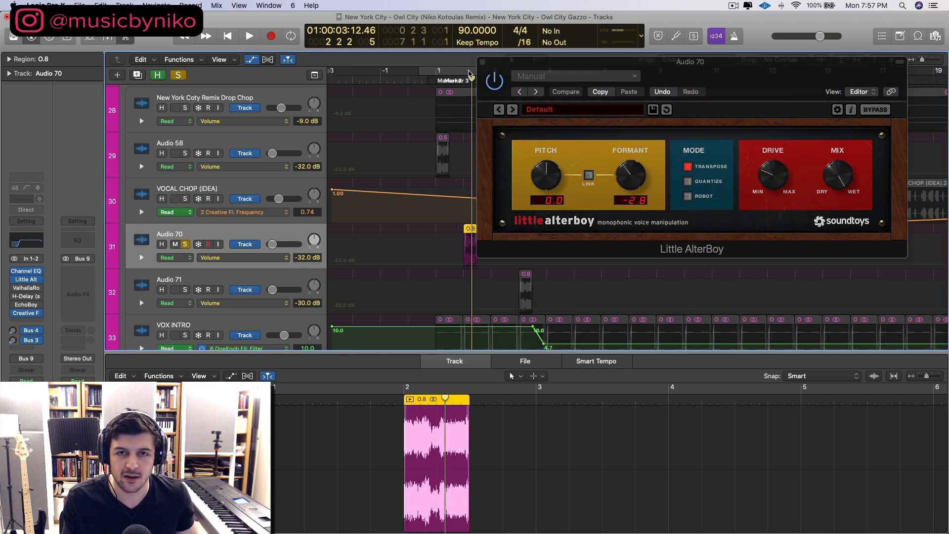
- Loop playback of Audio 70 from bar 2 to bar 3 while lowering Little AlterBoy's formant to about -7.4, and close the plug-in
drag(467, 73, 487, 79)
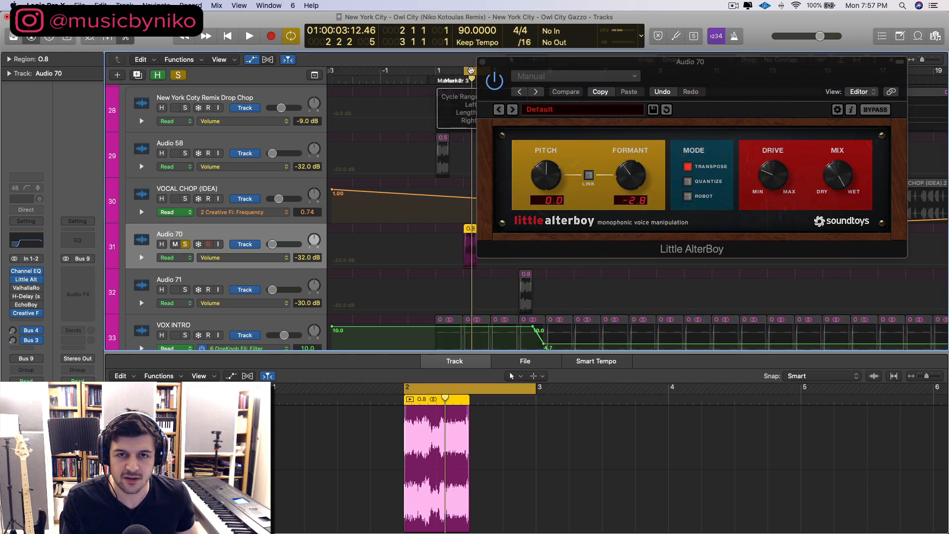
click(469, 71)
key(space)
click(469, 71)
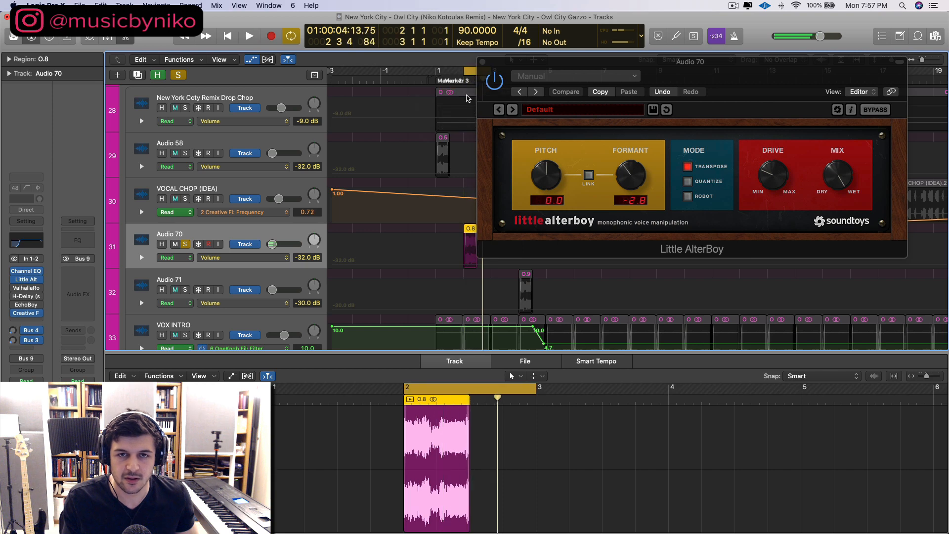
drag(627, 184, 617, 175)
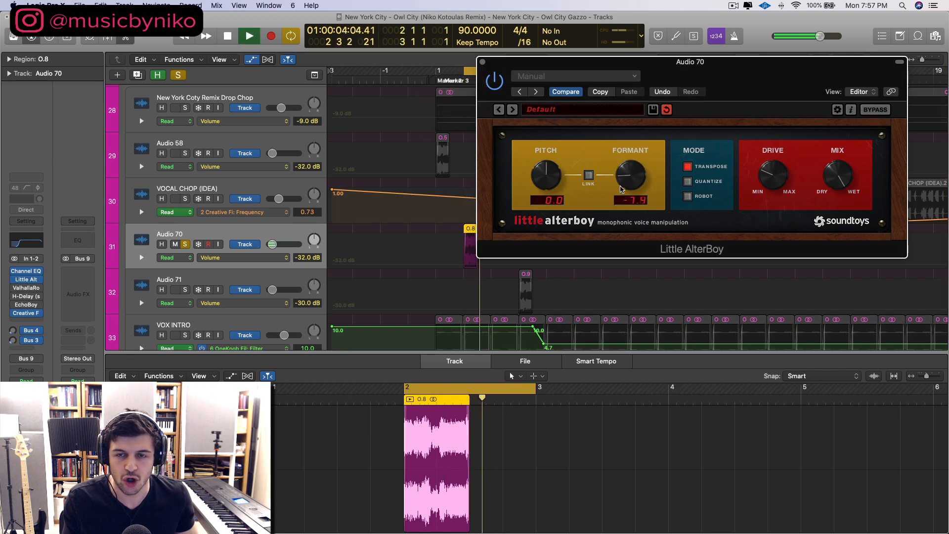
click(482, 62)
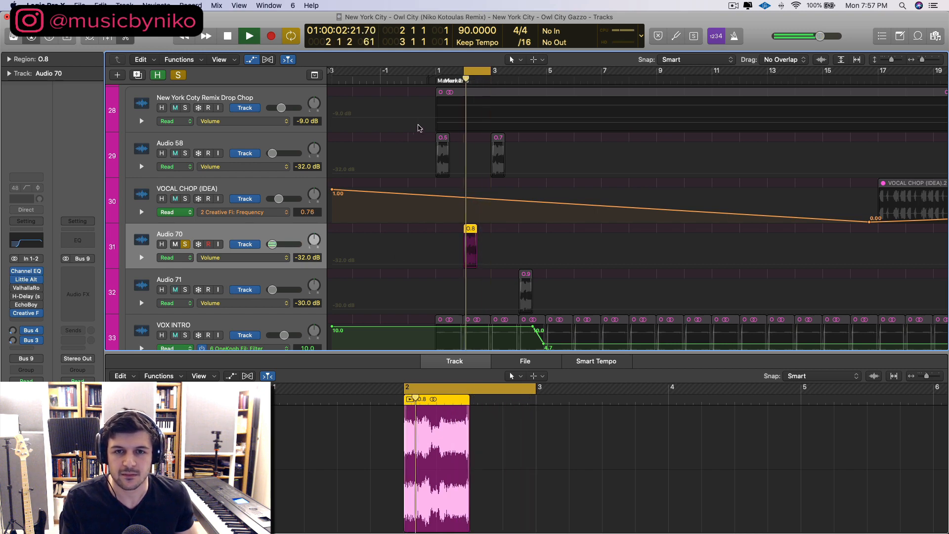
- Extend the cycle range from bar 0 to about the middle of bar 5 and solo the whole VOX bus during playback
drag(466, 70, 408, 70)
scroll(182, 106, up, 2)
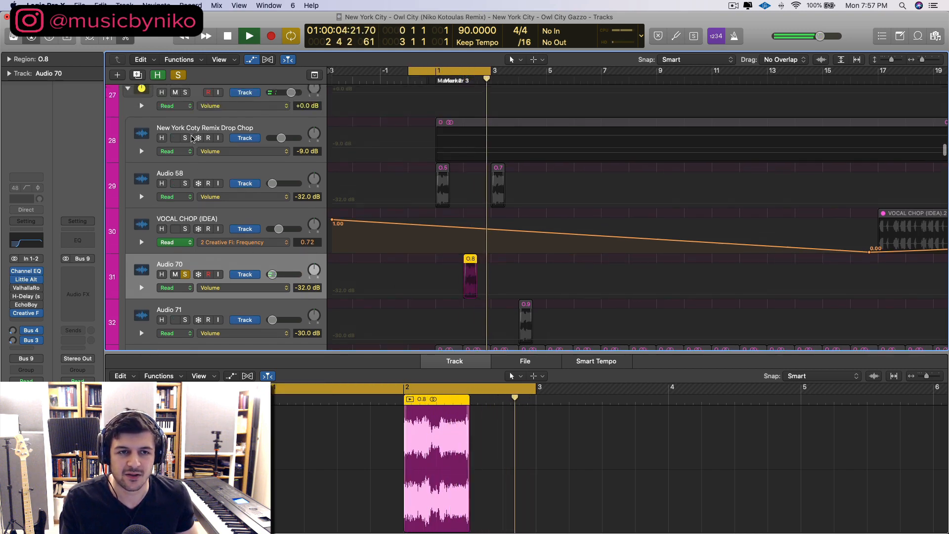
click(185, 121)
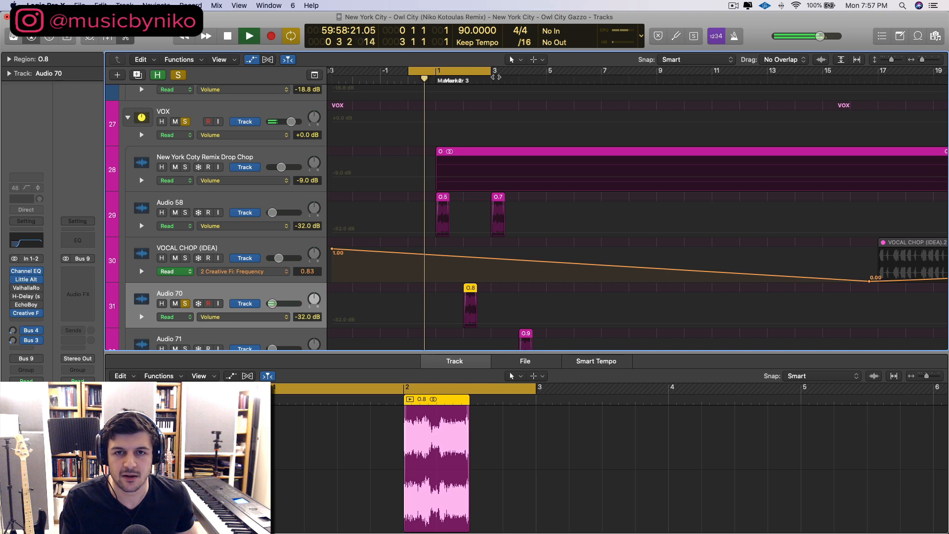
drag(490, 71, 563, 85)
scroll(519, 170, down, 5)
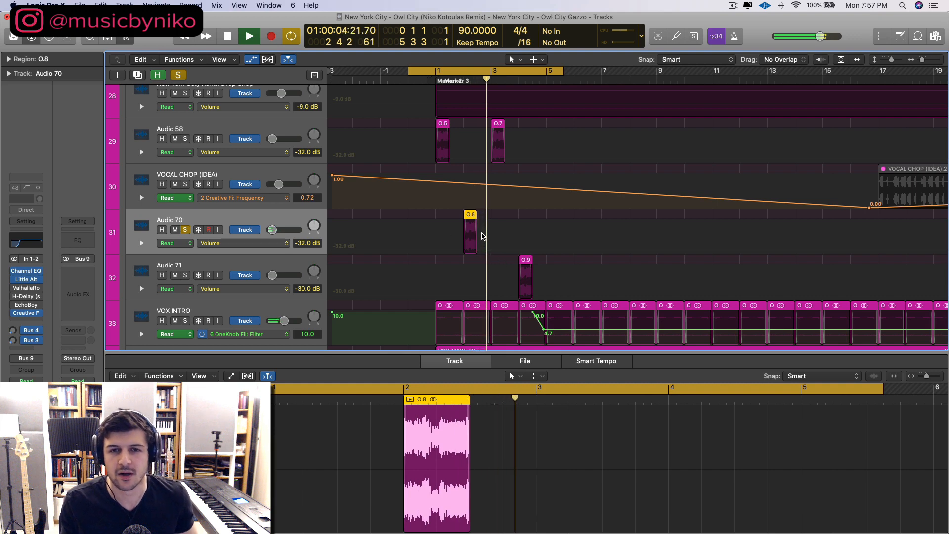
- Select the Audio 71 track, check its Little AlterBoy settings, and close the plug-in
click(208, 267)
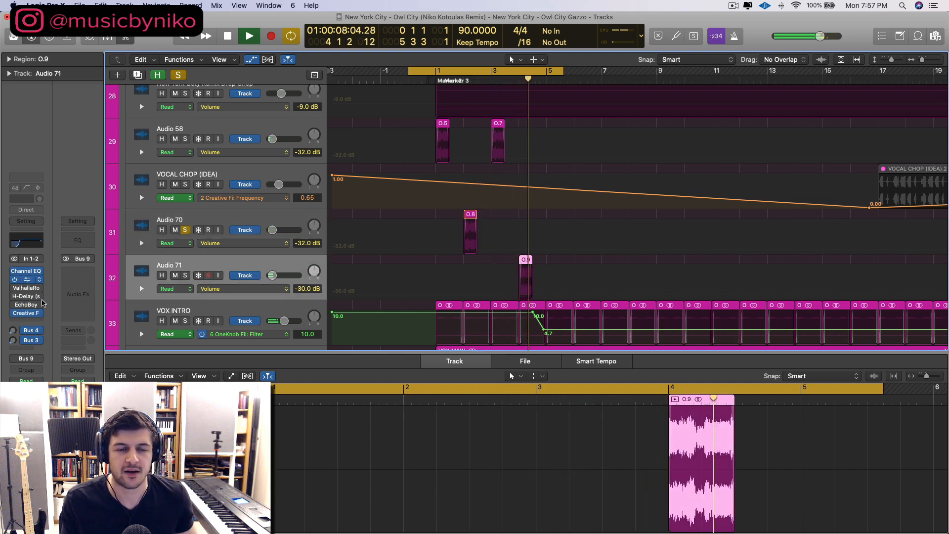
click(26, 279)
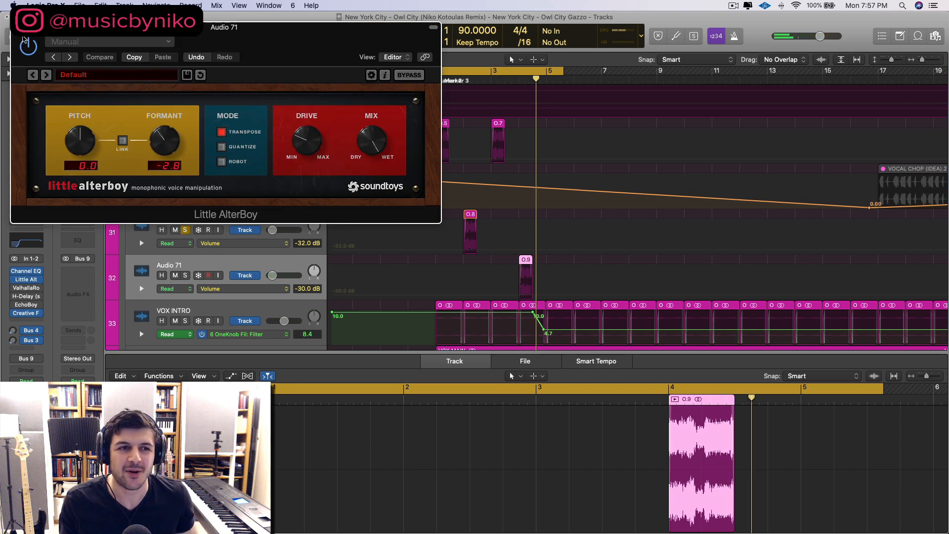
click(18, 27)
- Hide the audio editor and shrink the track heights to get an overview of all tracks in the arrangement
key(e)
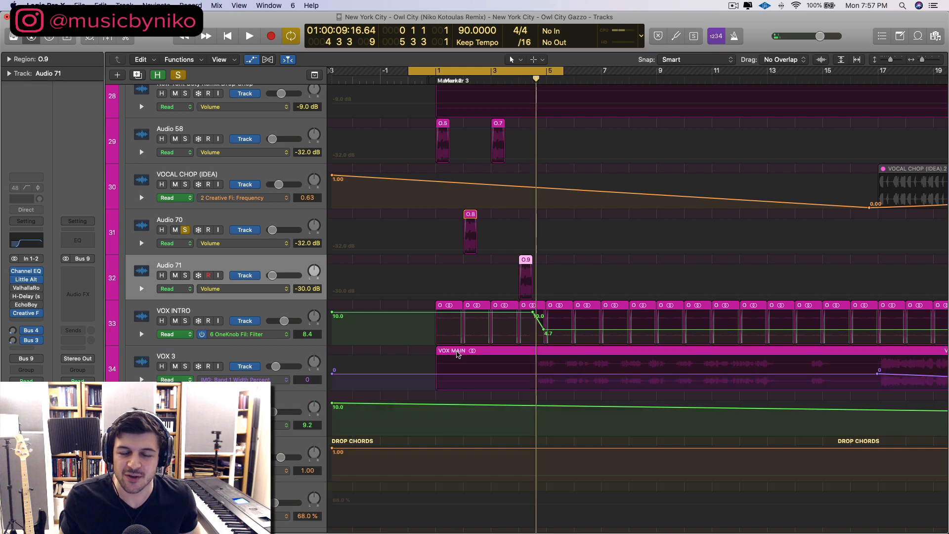
key(super+Up)
key(super+Up)
key(super+Up)
key(super+Up)
key(super+Up)
key(super+Up)
key(super+Up)
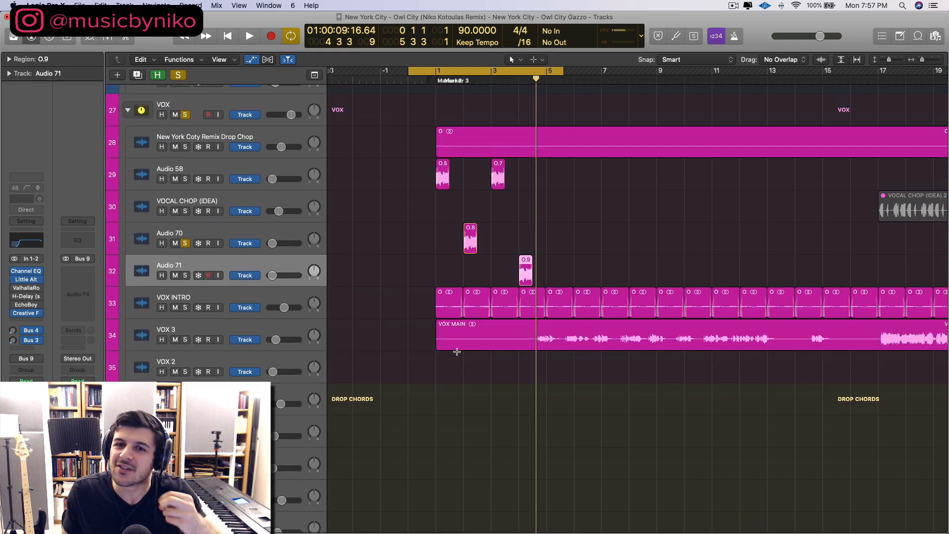
key(super+Up)
key(super+Up)
key(super+Up)
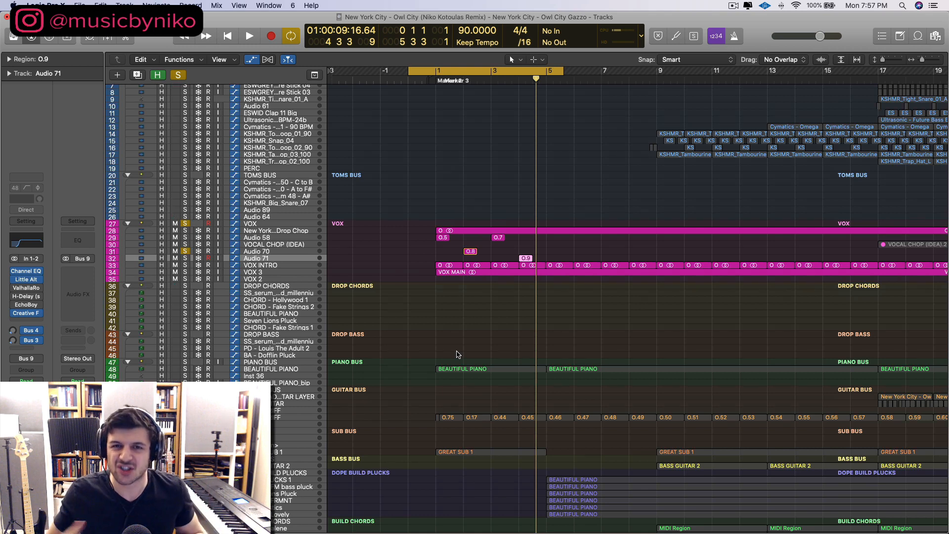
- Turn off the cycle range and clear all track solos
click(460, 73)
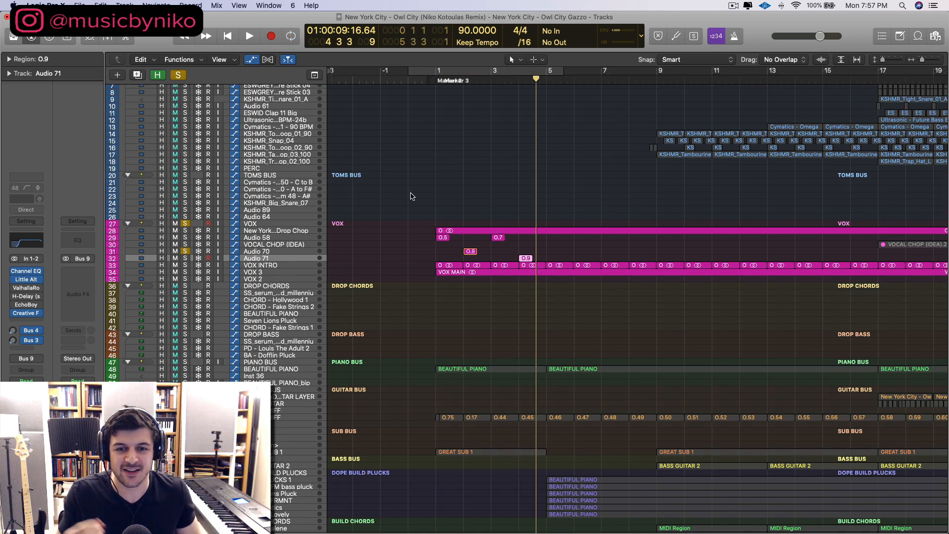
scroll(413, 196, down, 3)
click(179, 75)
- Select the untitled track under STRINGS with all its regions and look over the string and FX layers of the intro
scroll(470, 227, down, 1)
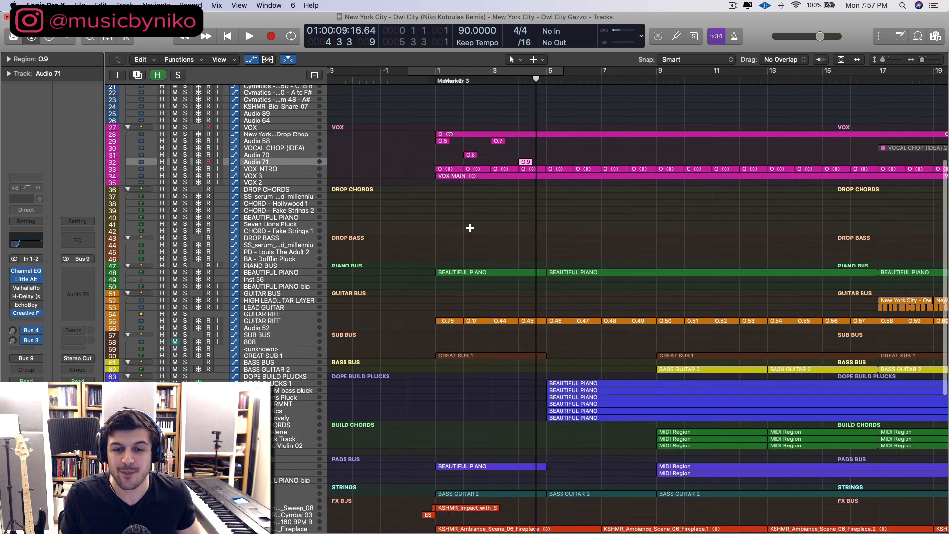
scroll(470, 228, down, 2)
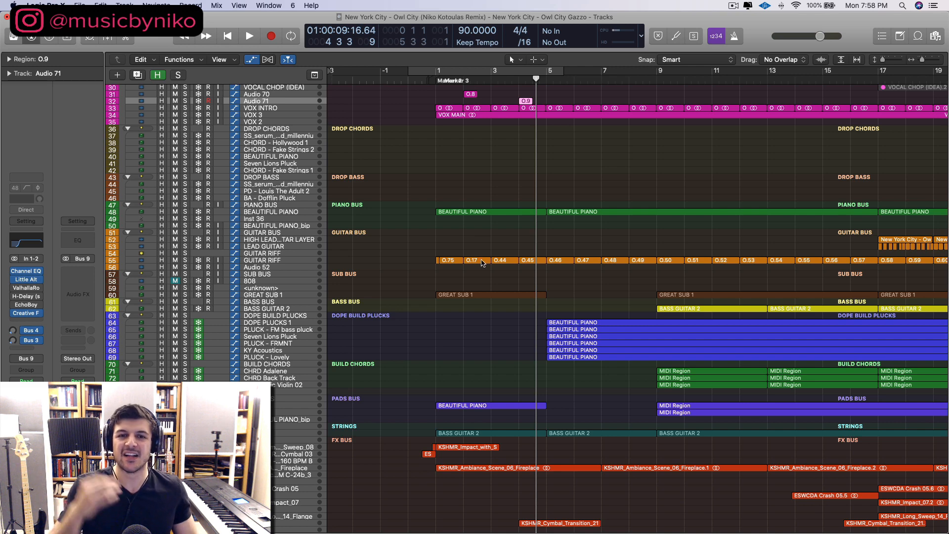
scroll(481, 261, up, 1)
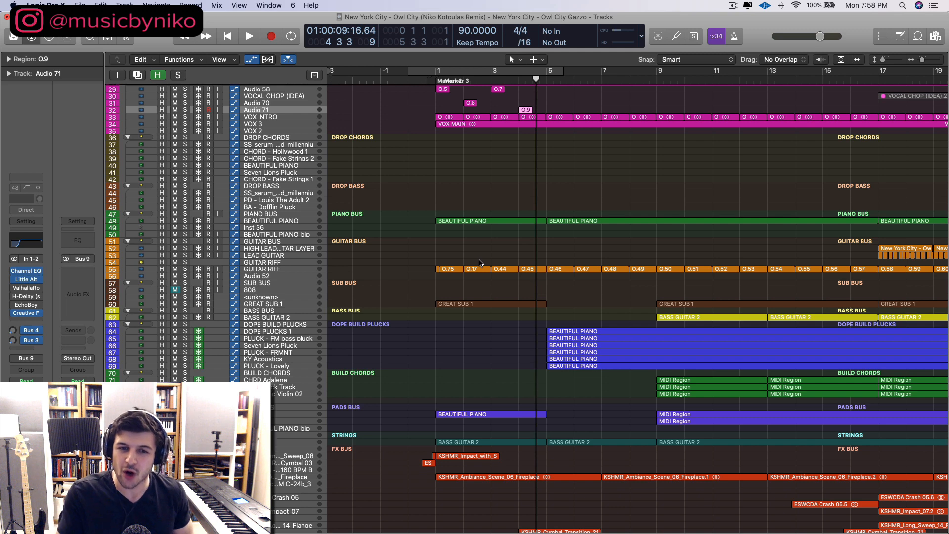
scroll(479, 262, down, 4)
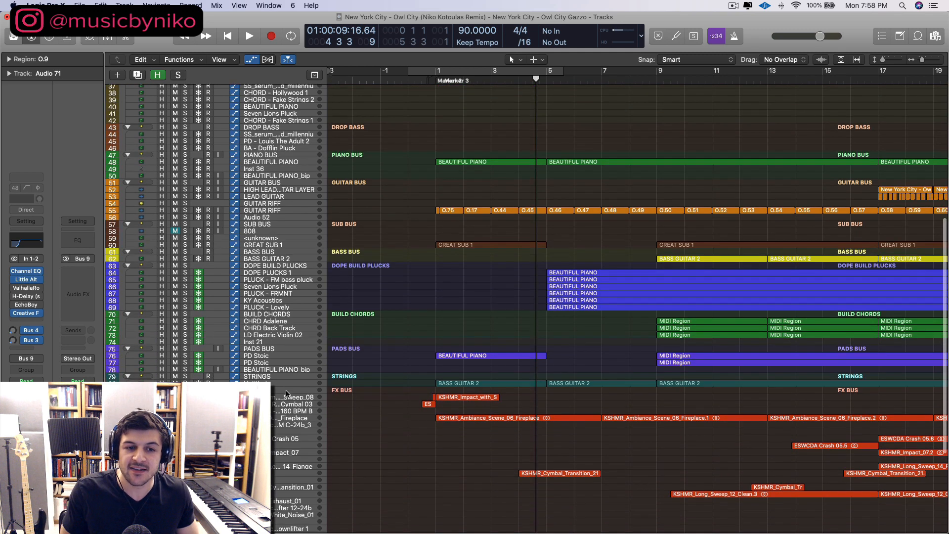
click(275, 385)
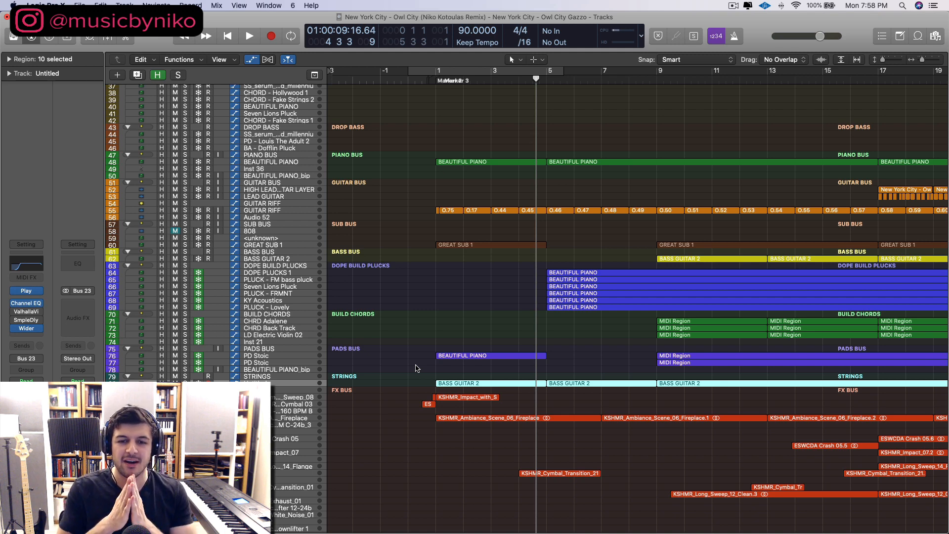
scroll(418, 369, down, 3)
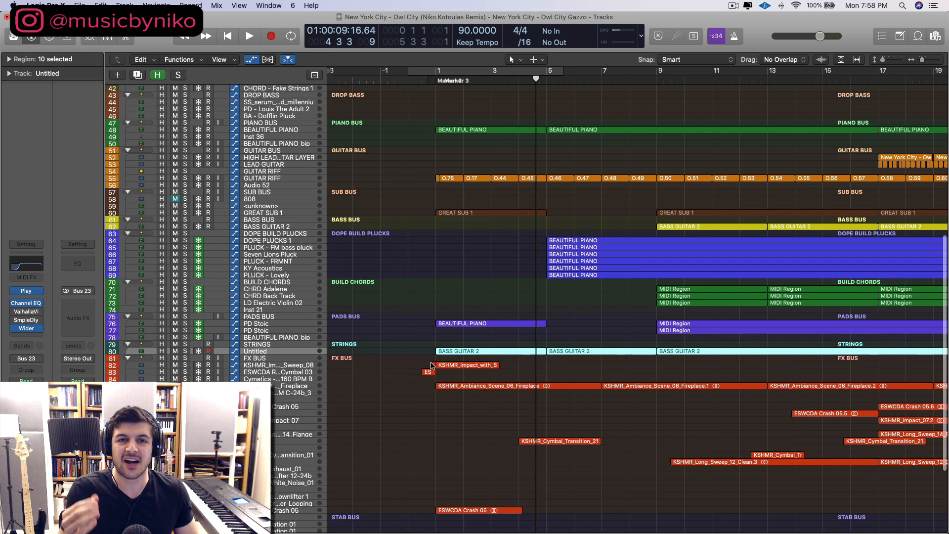